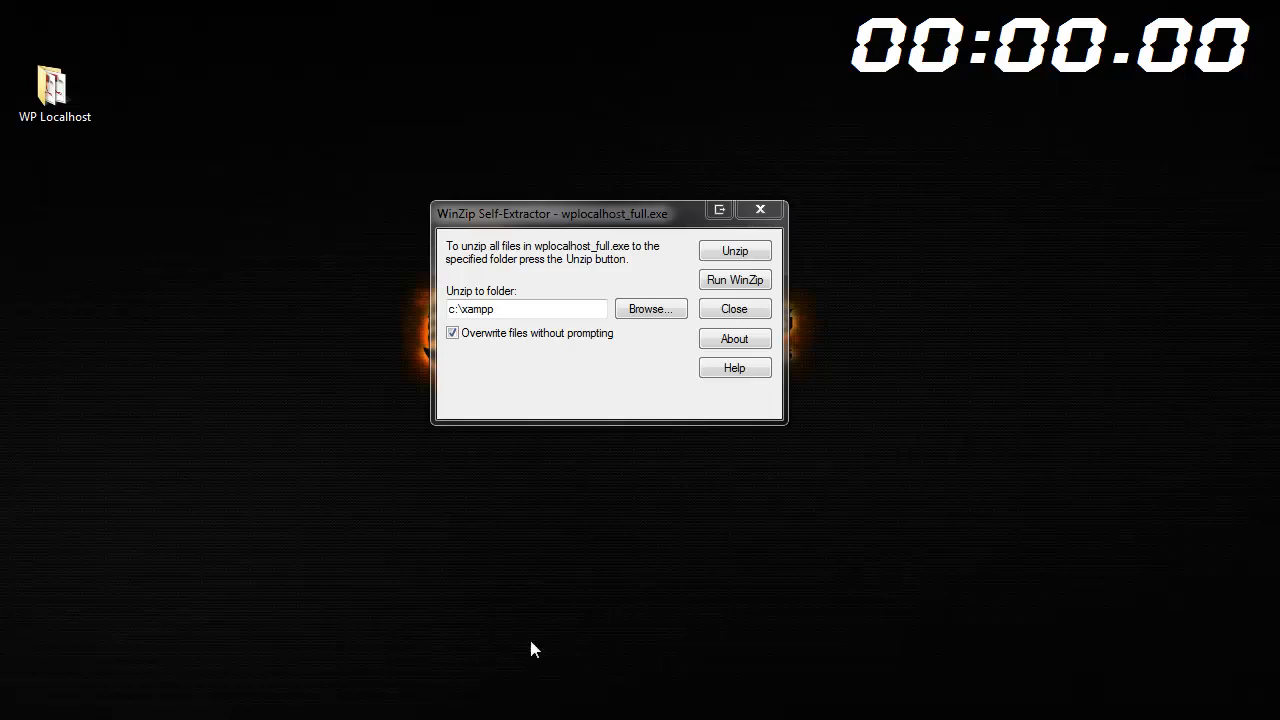
Unzip wplocalhost_full.exe into c:\xampp, overwriting existing files
click(741, 253)
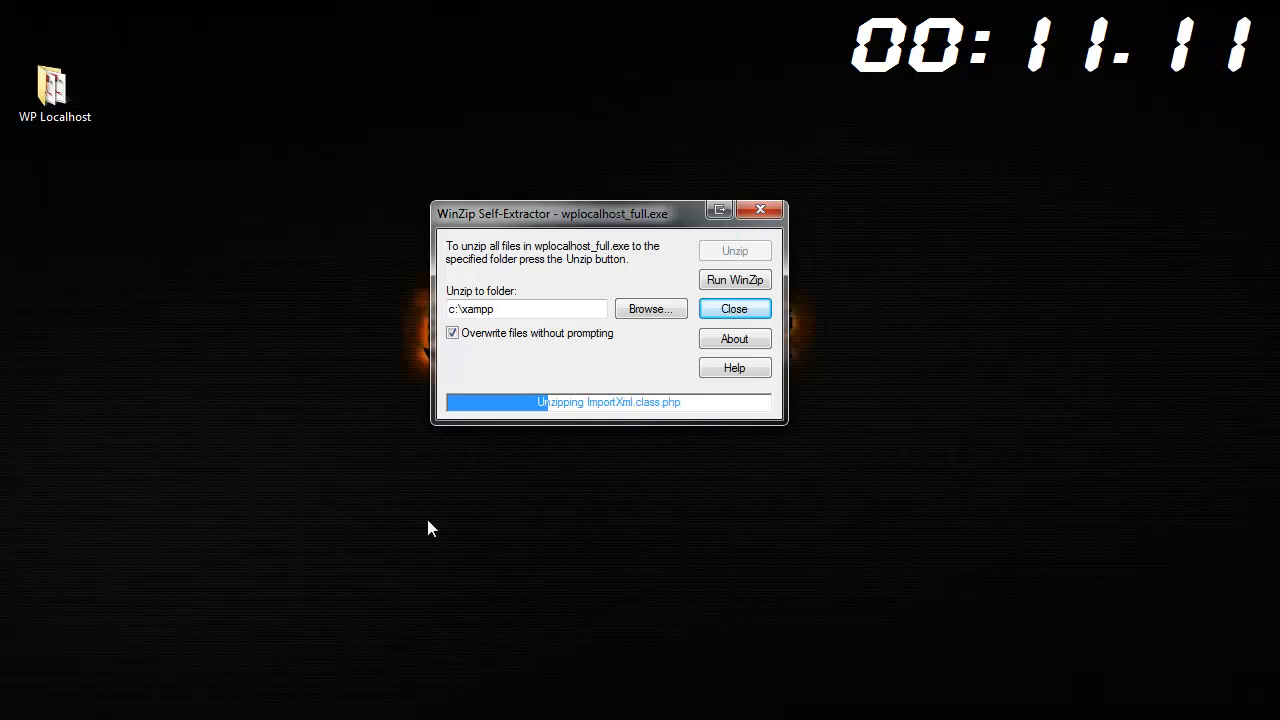
Bring up and restore the htdocs window, then minimise both Explorer windows to watch the extraction
key(alt+Tab)
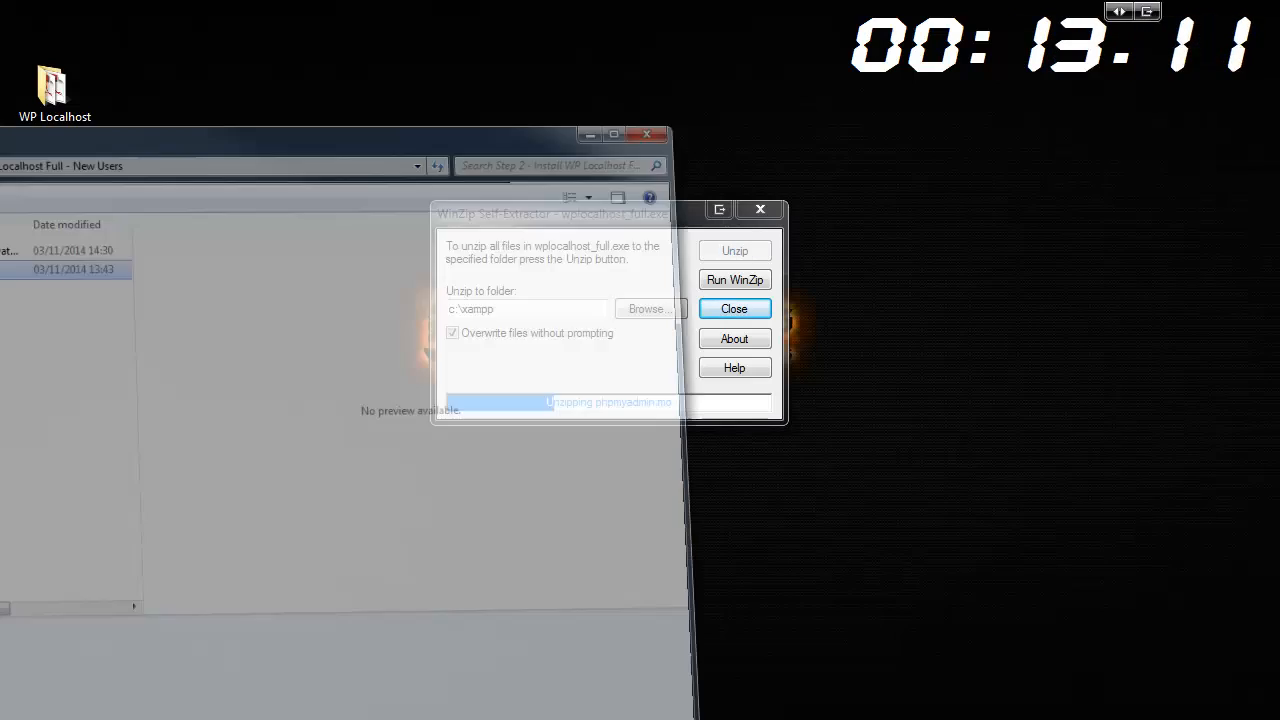
key(alt+Tab)
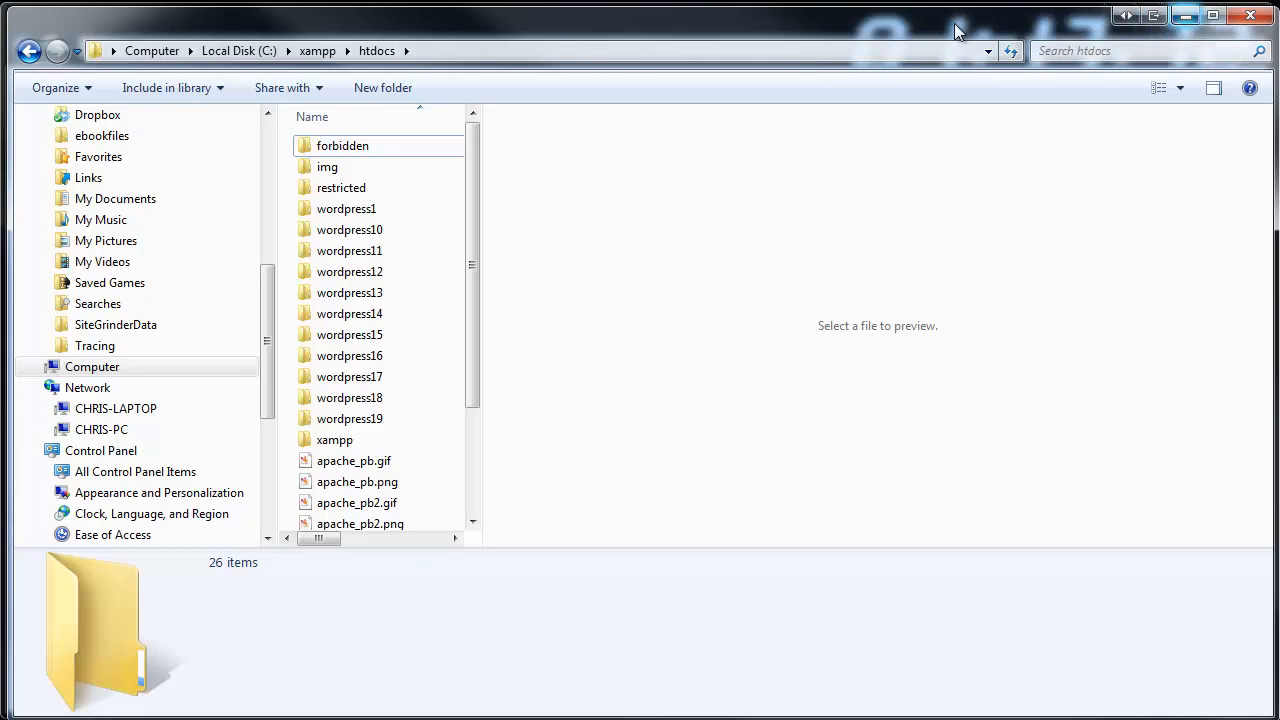
drag(1100, 22, 938, 121)
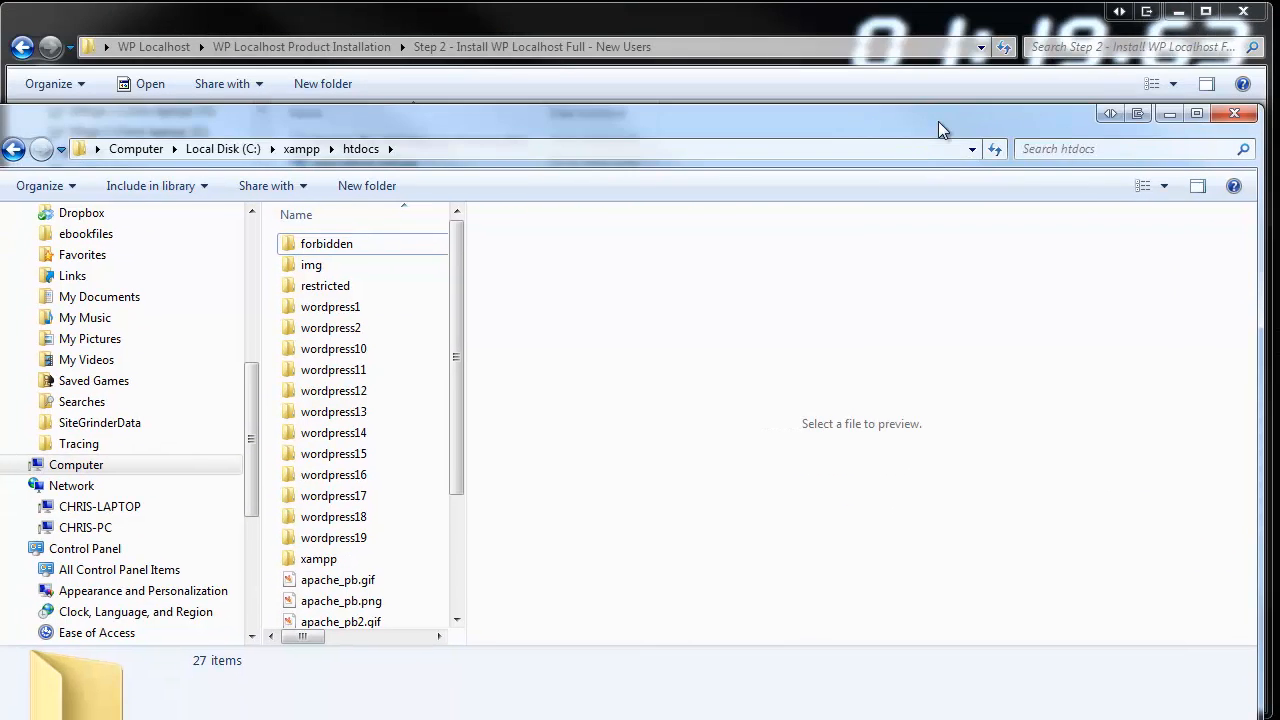
click(1168, 114)
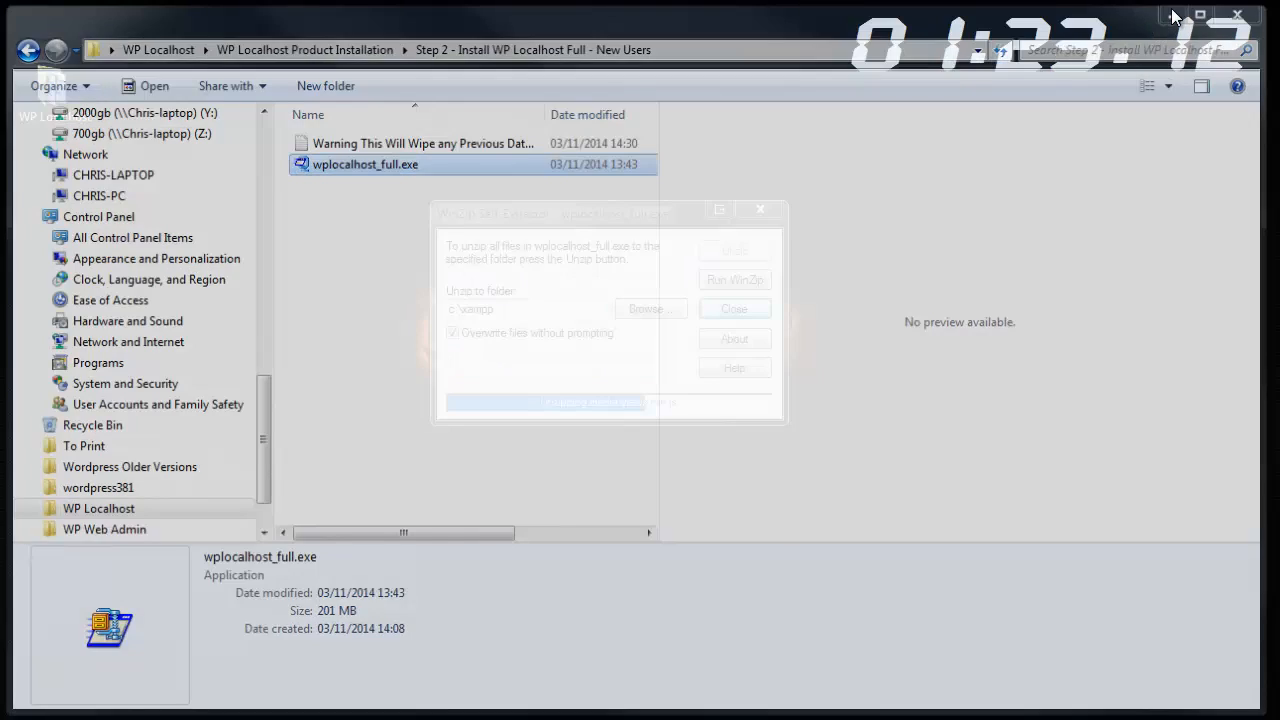
click(1170, 16)
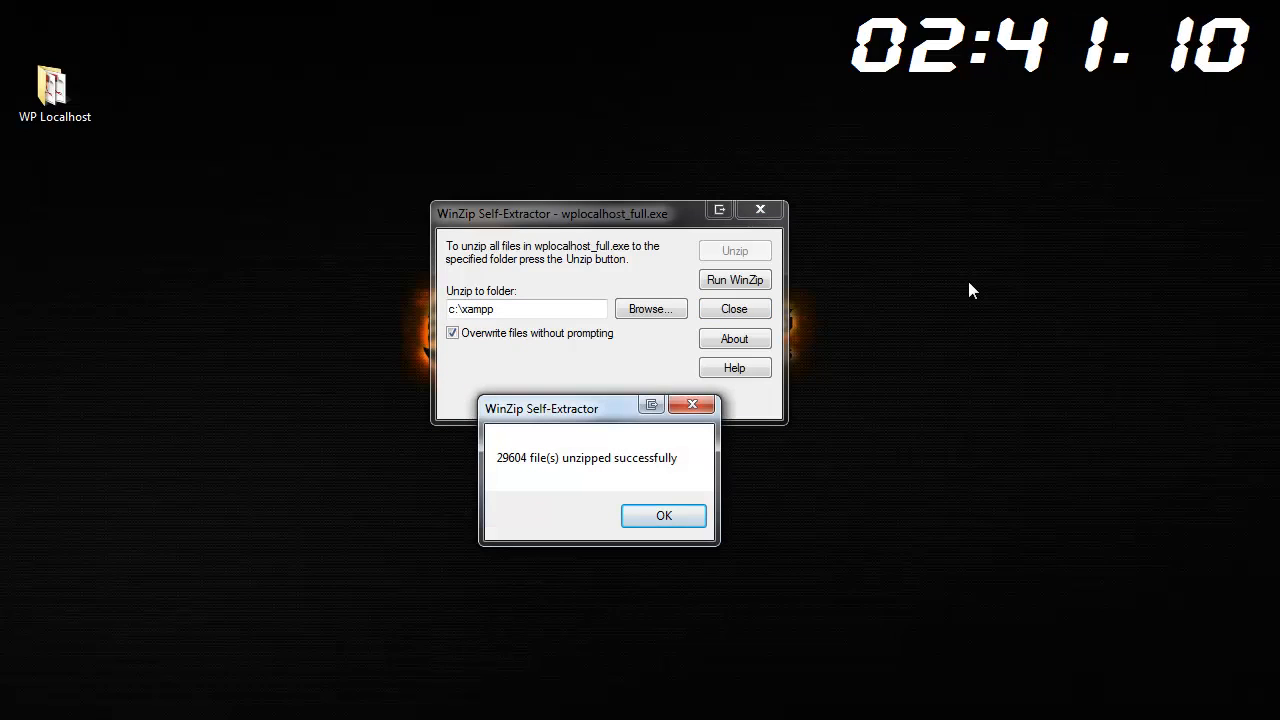
Dismiss the '29604 file(s) unzipped successfully' message and open the desktop WP Localhost folder
click(664, 514)
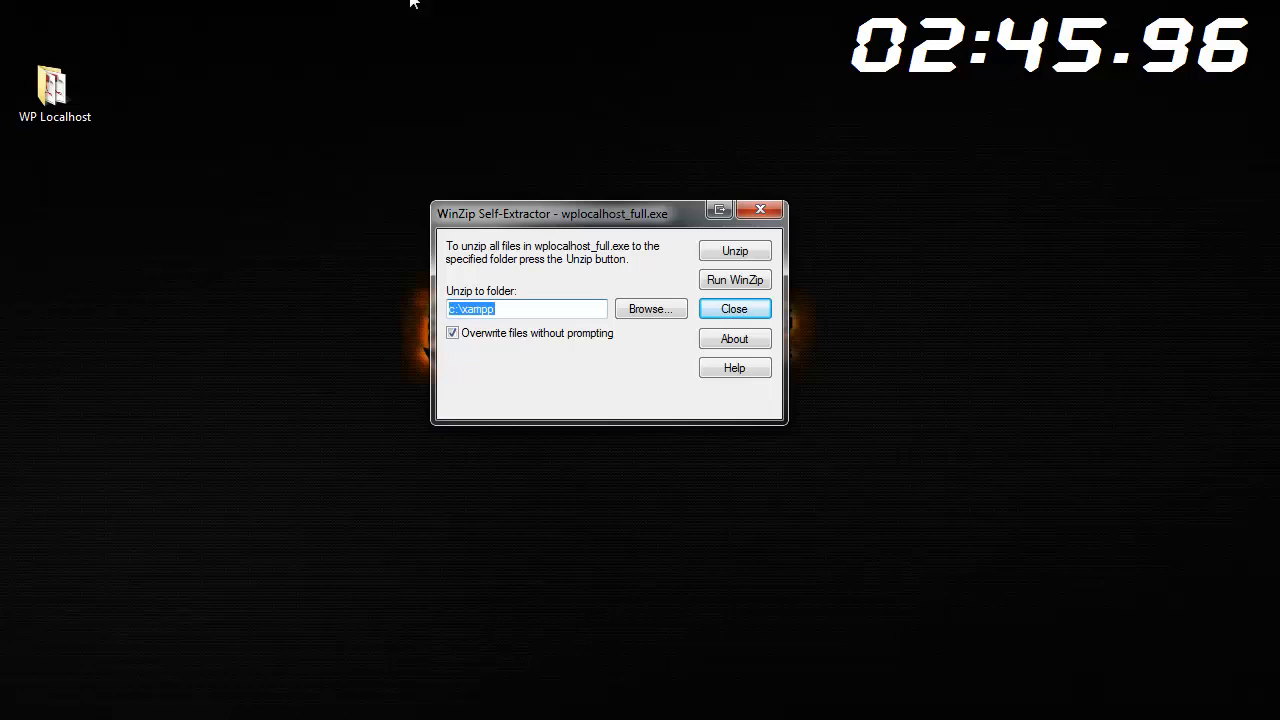
double_click(55, 92)
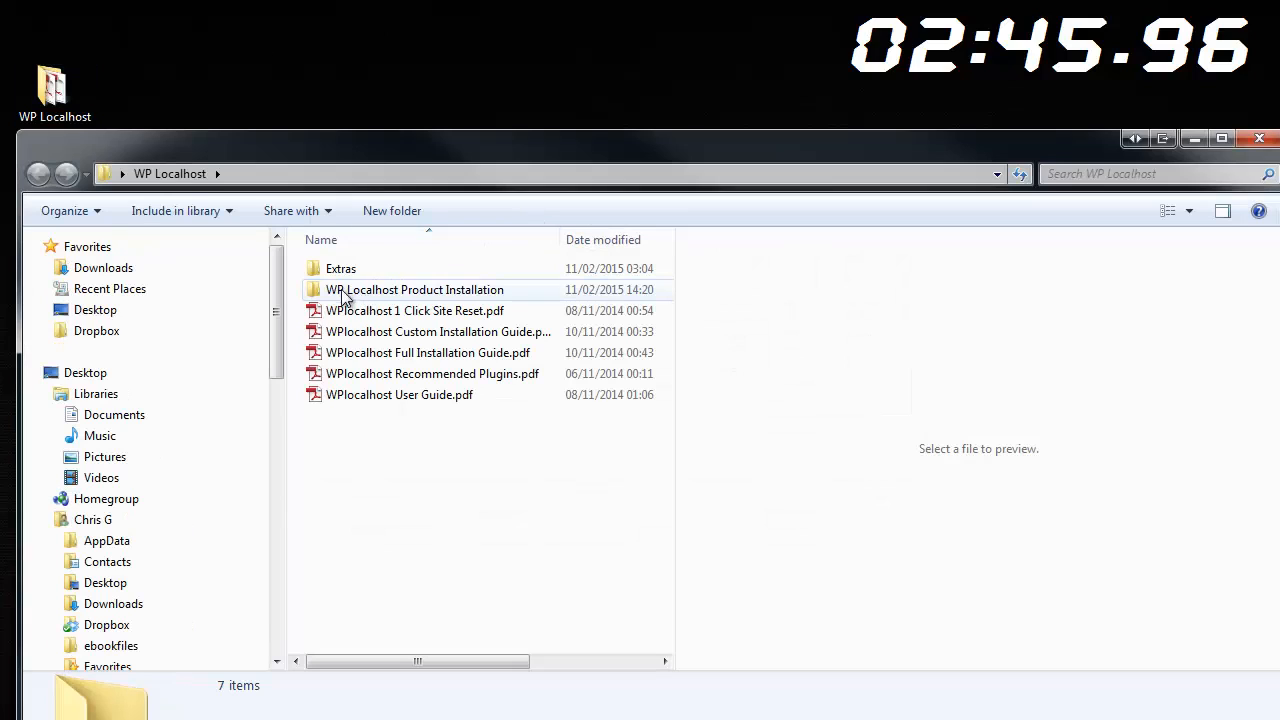
Copy WP Localhost Desktop Shortcuts from WP Localhost Product Installation to the desktop and open it
drag(278, 143, 375, 119)
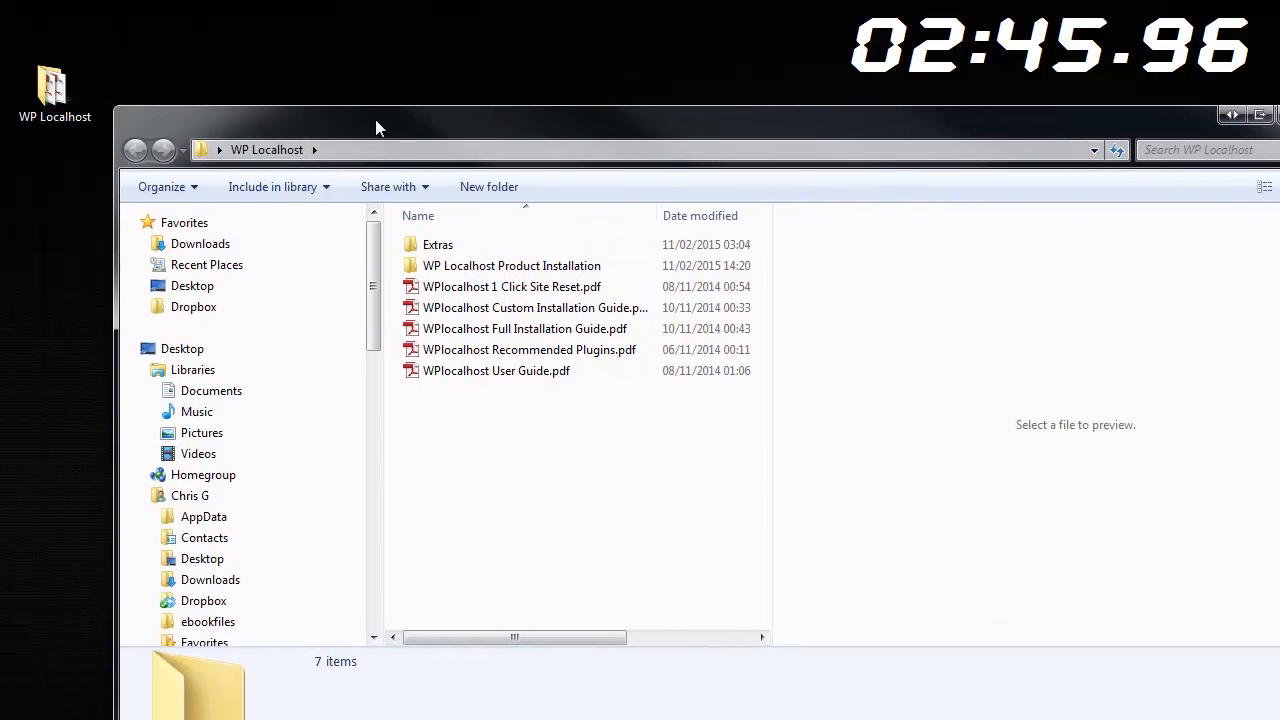
double_click(432, 266)
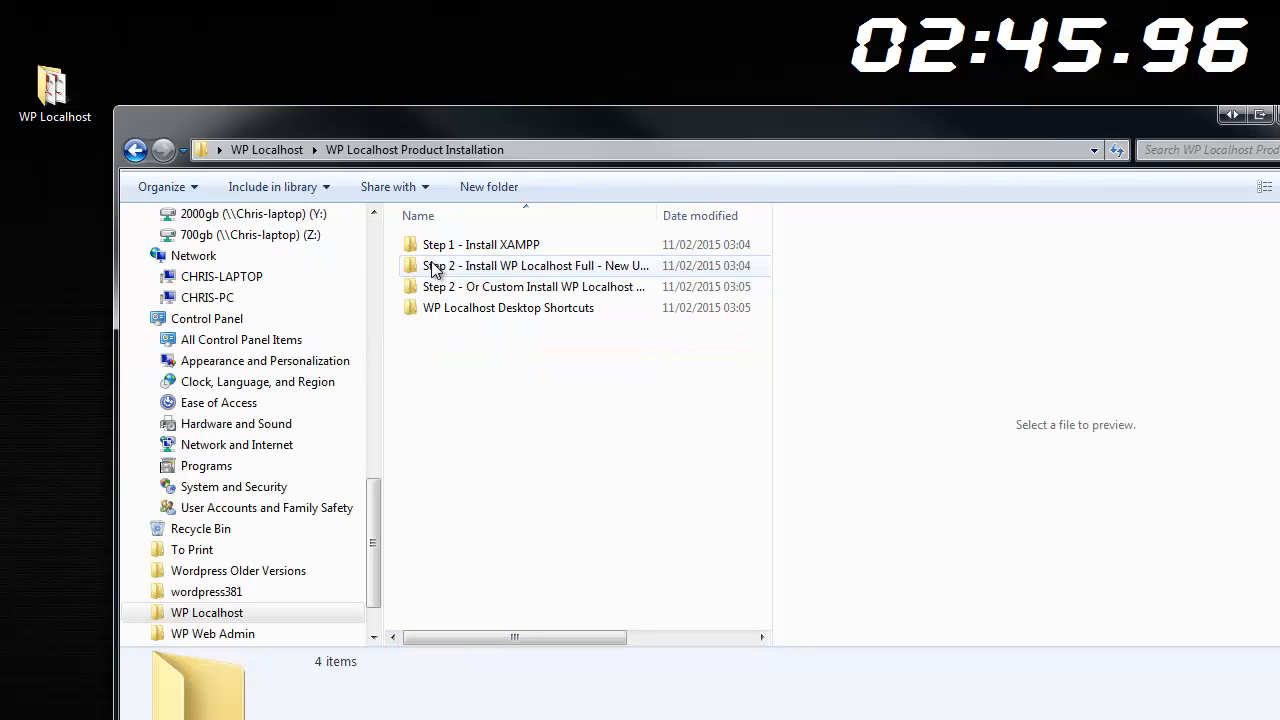
click(462, 309)
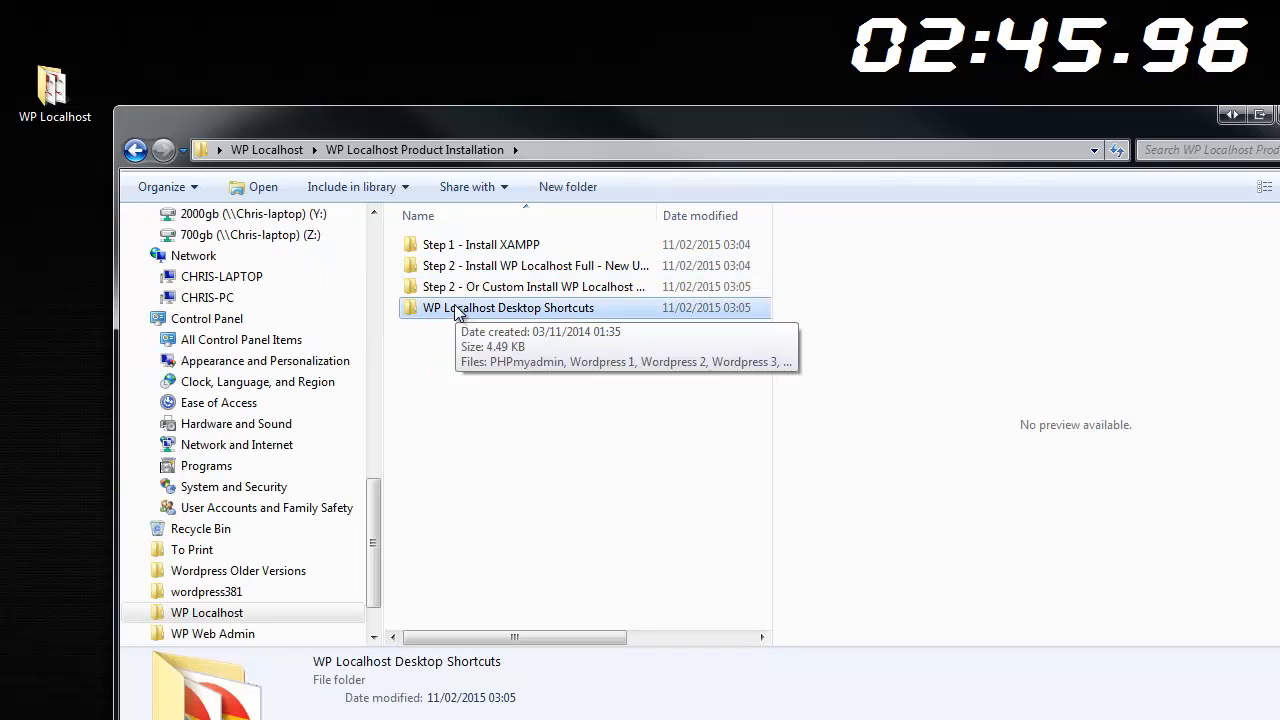
drag(457, 310, 311, 70)
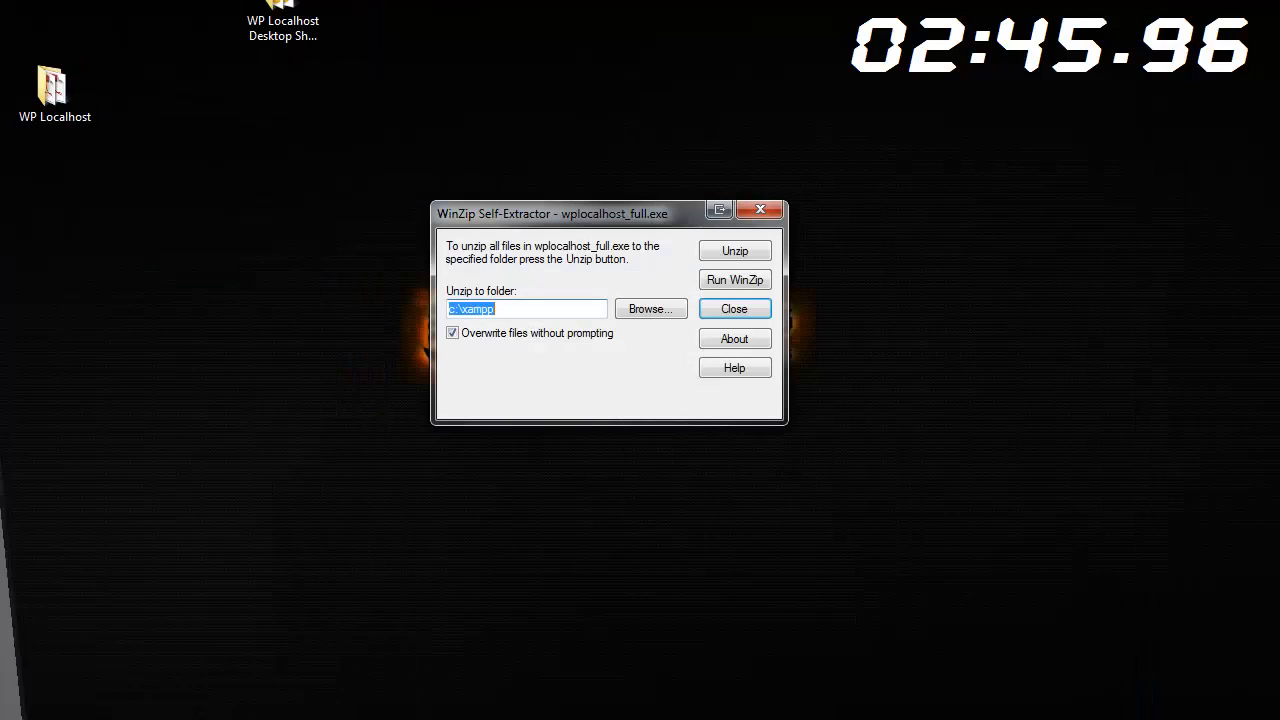
drag(270, 10, 261, 93)
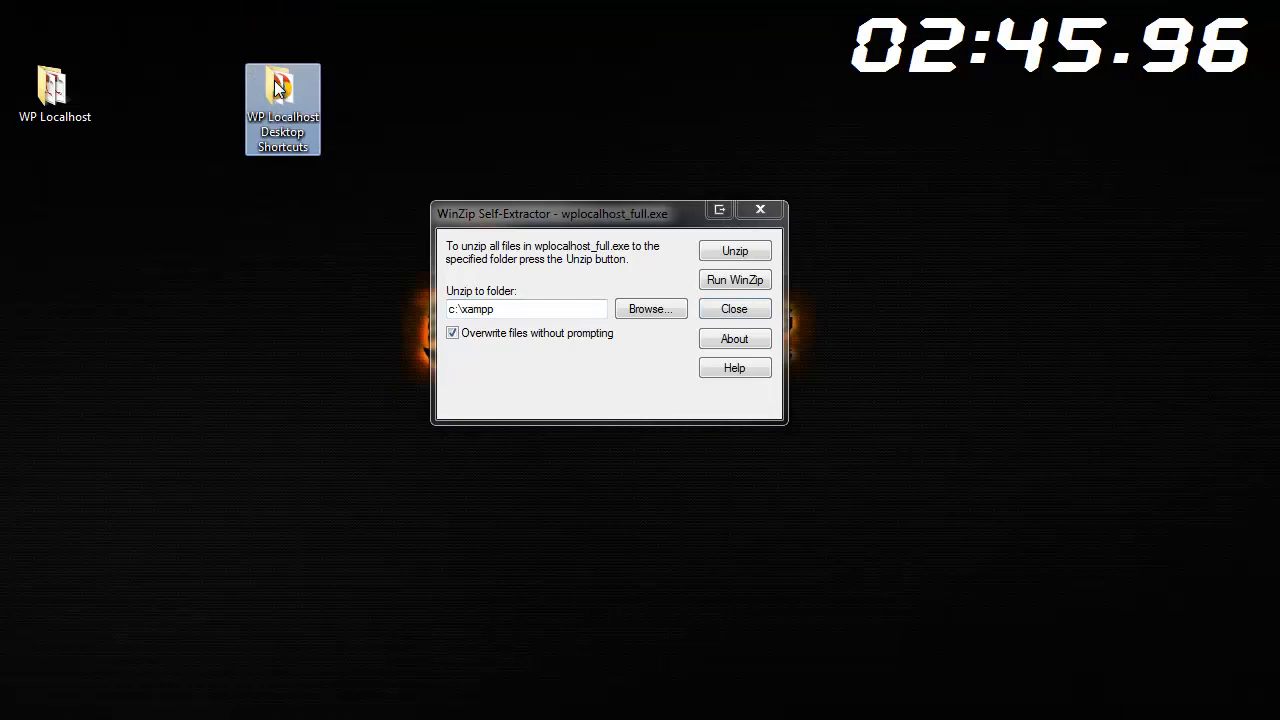
double_click(275, 85)
Launch the XAMPP Control Panel shortcut from the bottom of the shortcuts folder
drag(385, 155, 260, 30)
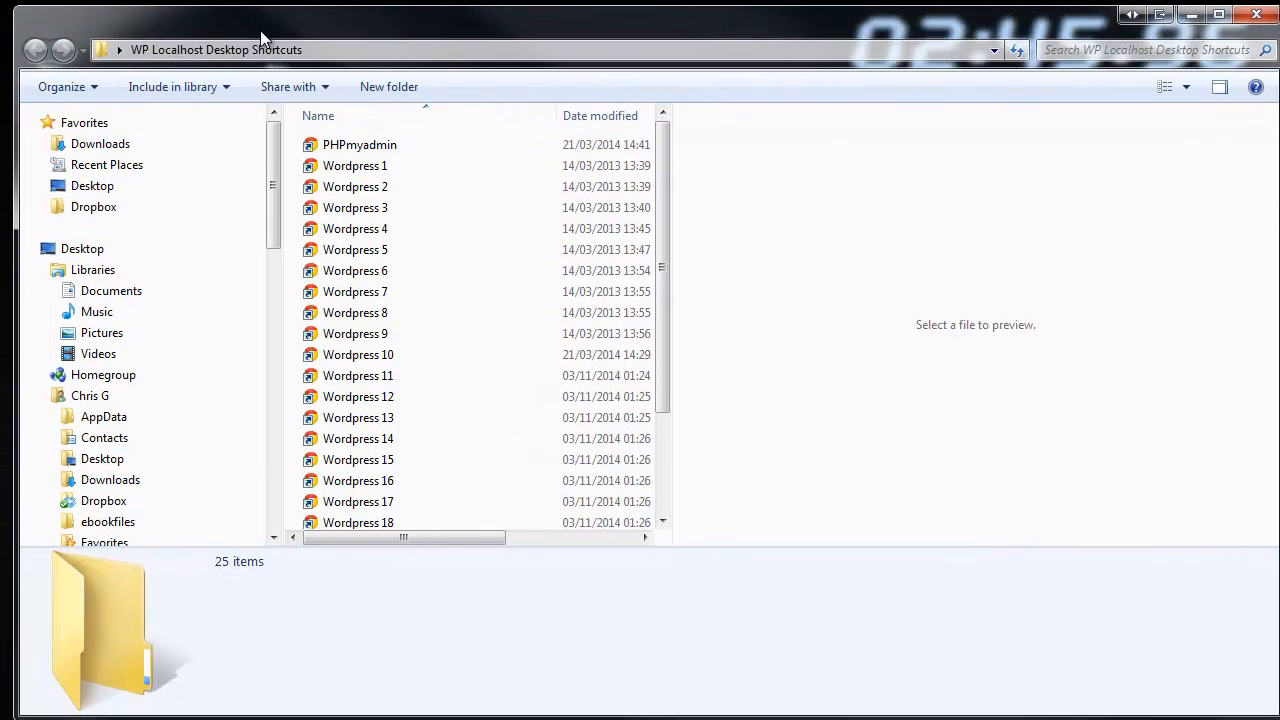
drag(658, 149, 648, 271)
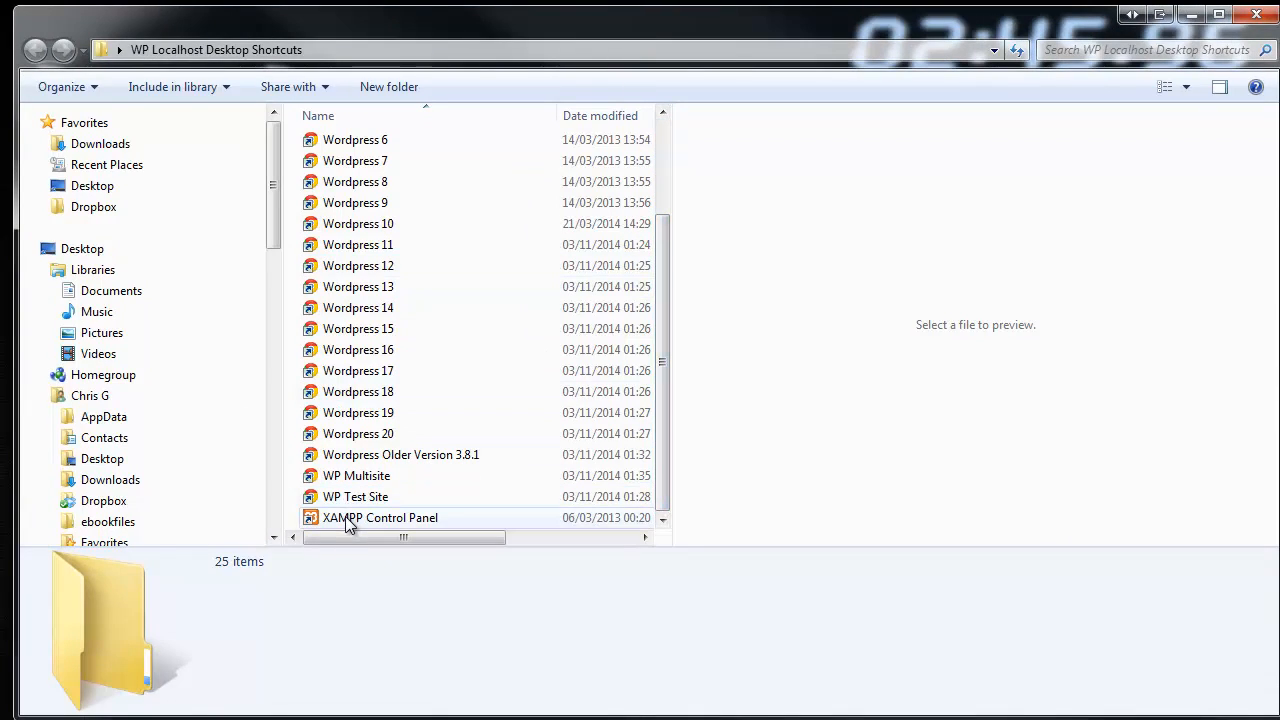
click(346, 518)
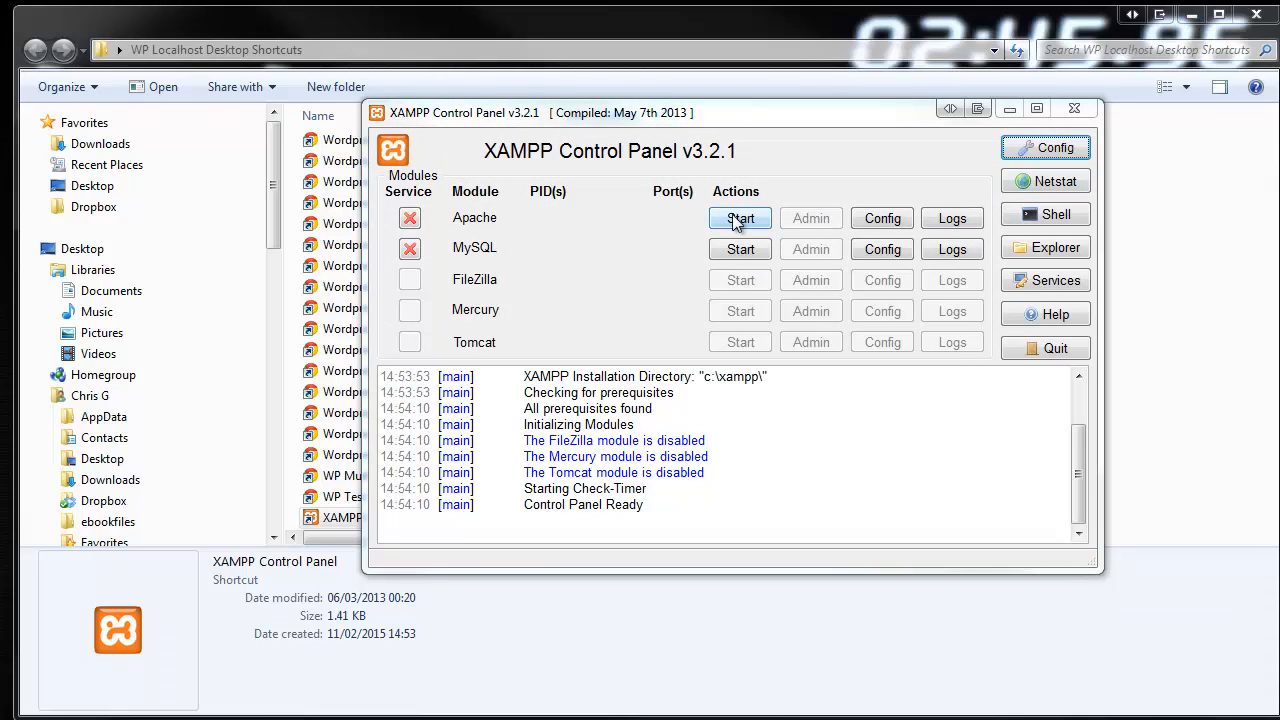
Start the Apache and MySQL servers, then minimise the XAMPP Control Panel
click(733, 219)
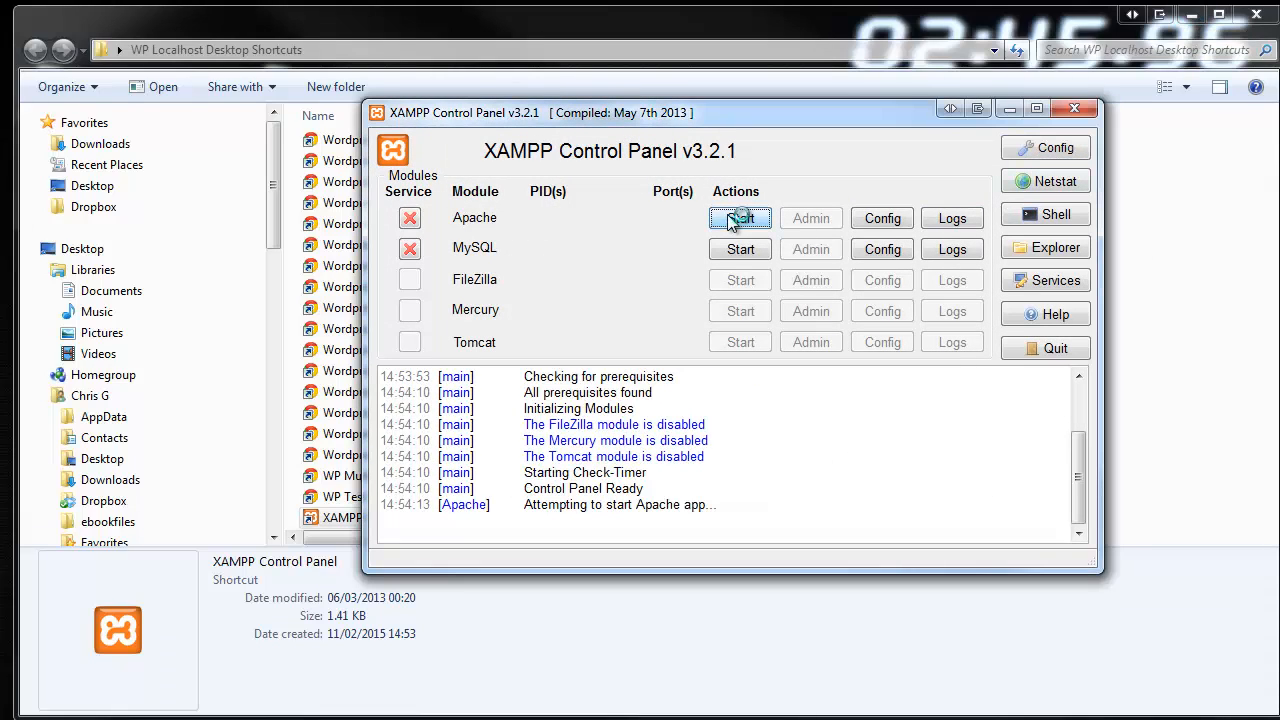
click(735, 249)
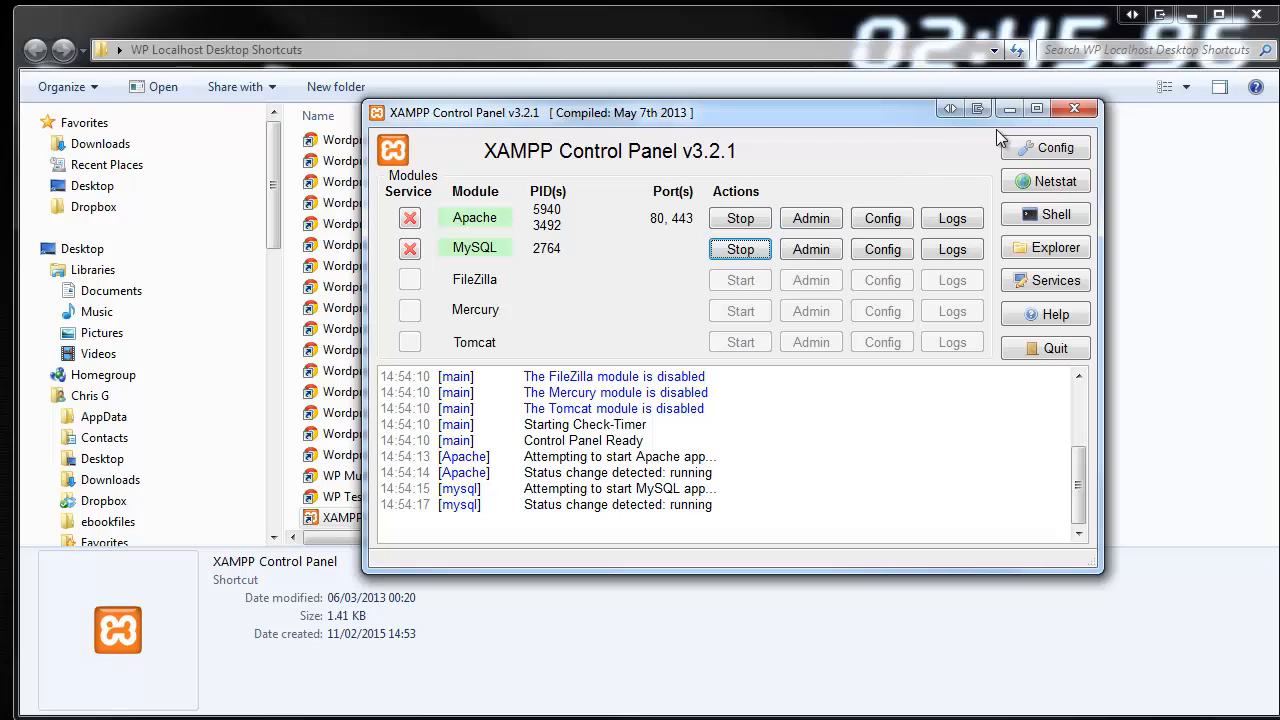
click(1010, 108)
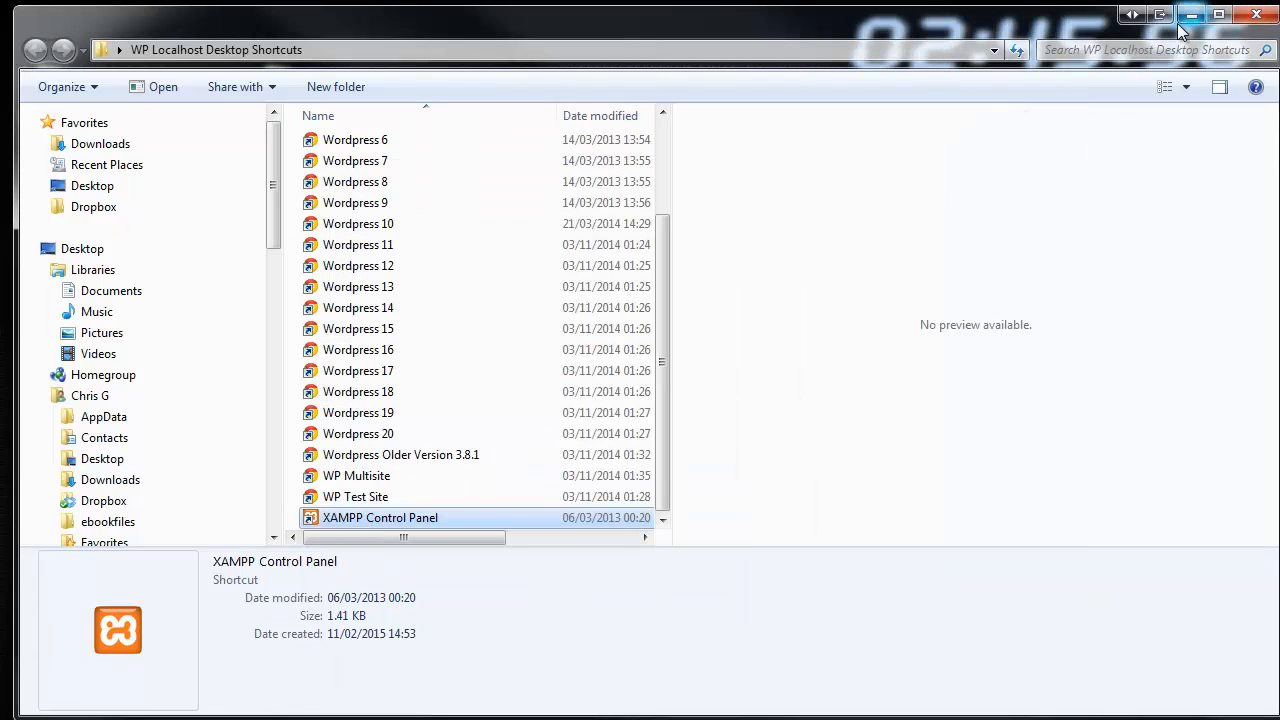
Open the Wordpress 17 shortcut to load localhost/wordpress17/wp-admin in Chrome
scroll(669, 264, up, 1)
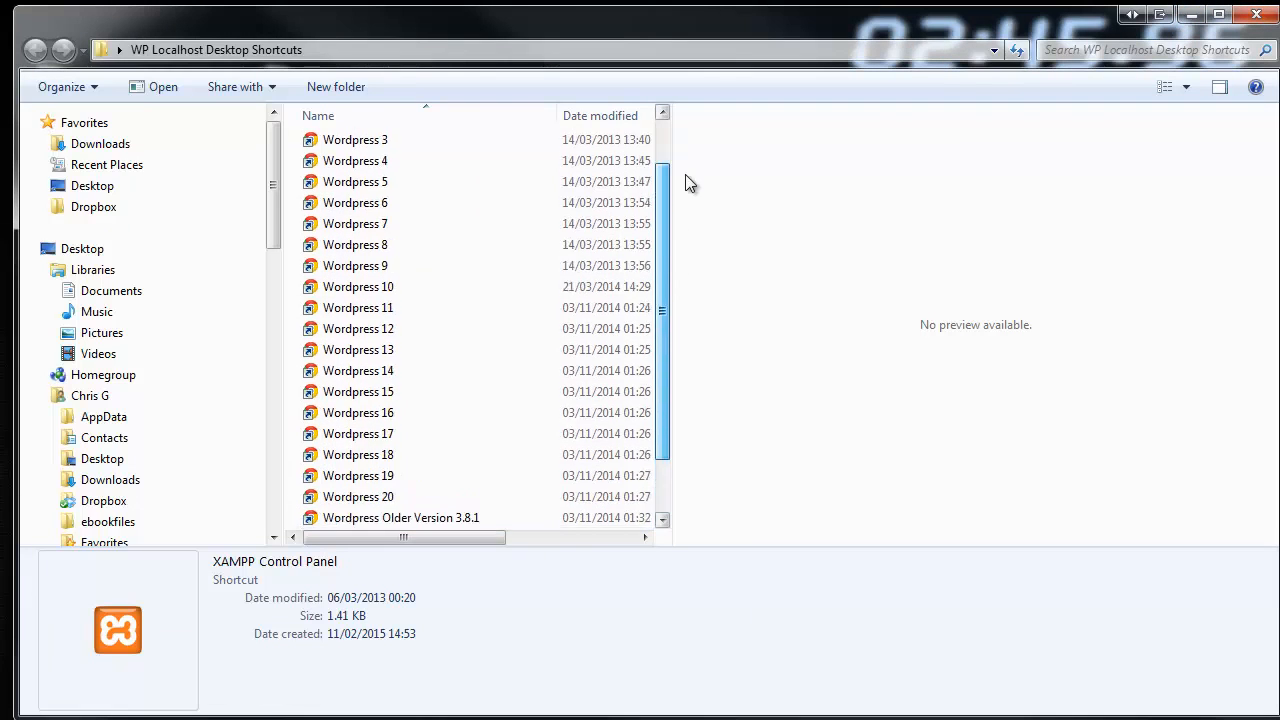
click(355, 427)
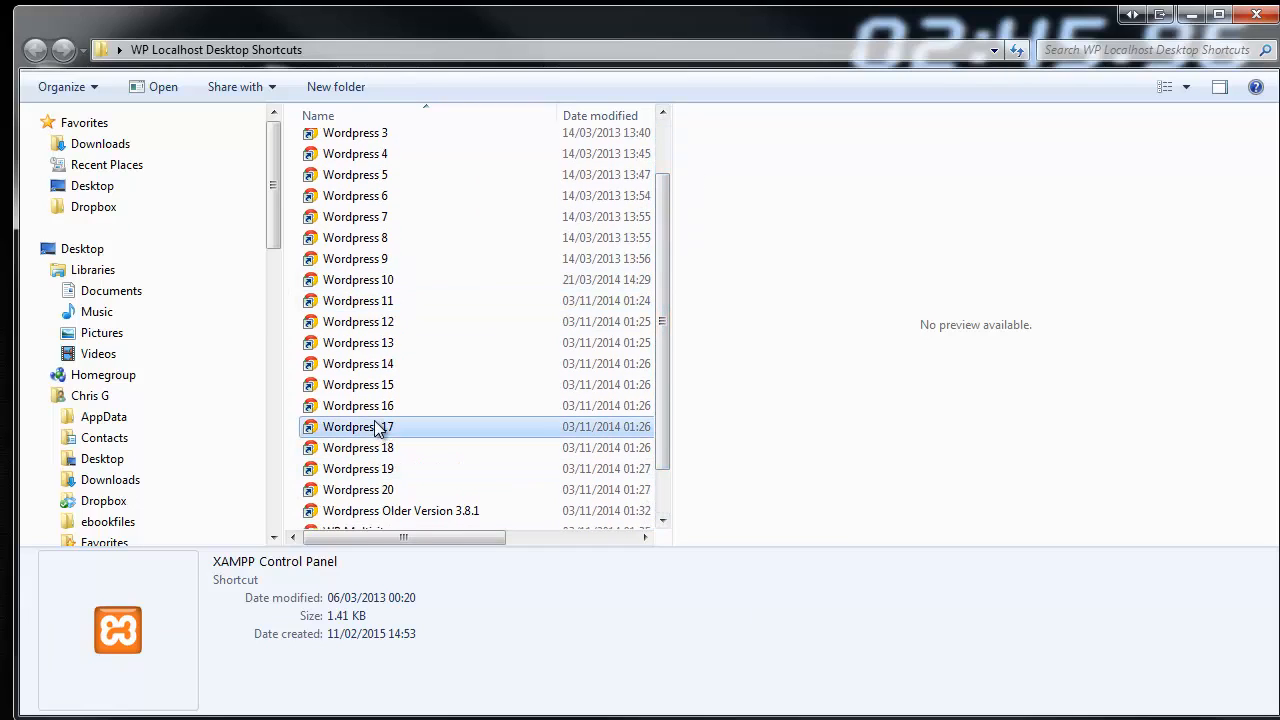
double_click(355, 431)
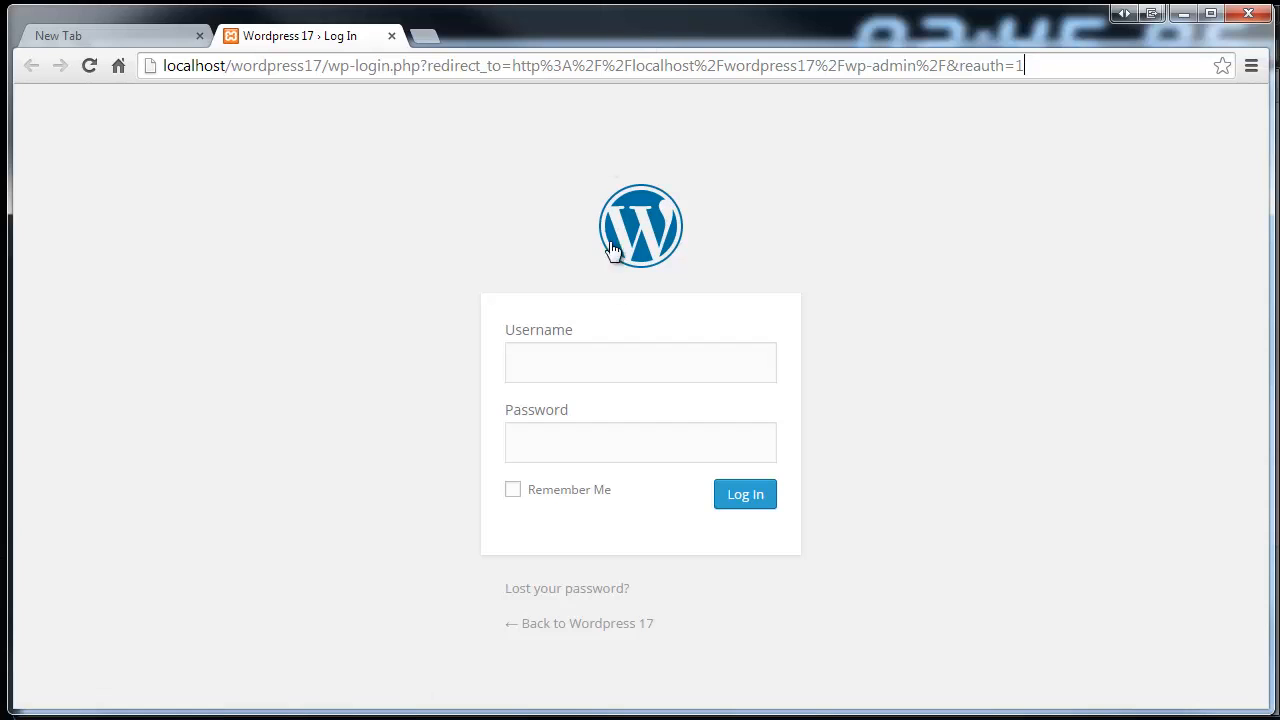
Log in to WordPress 17 with the saved username and the account password
click(524, 364)
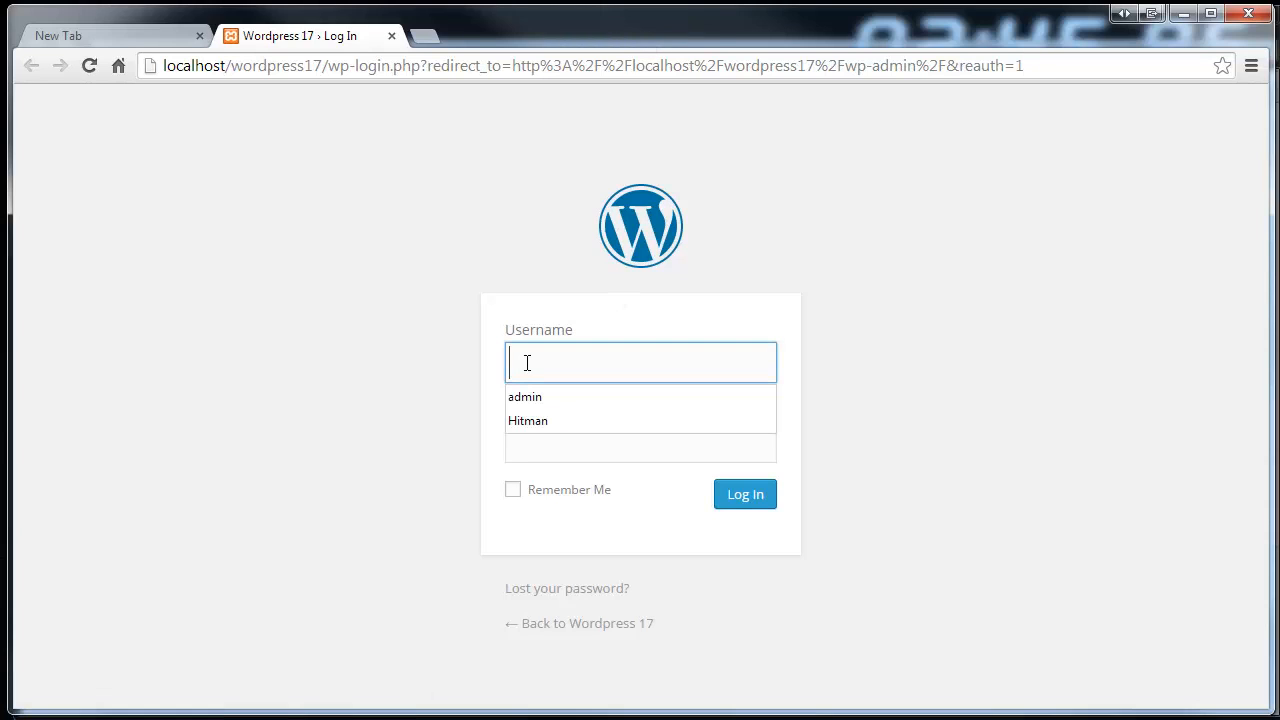
click(523, 397)
click(559, 434)
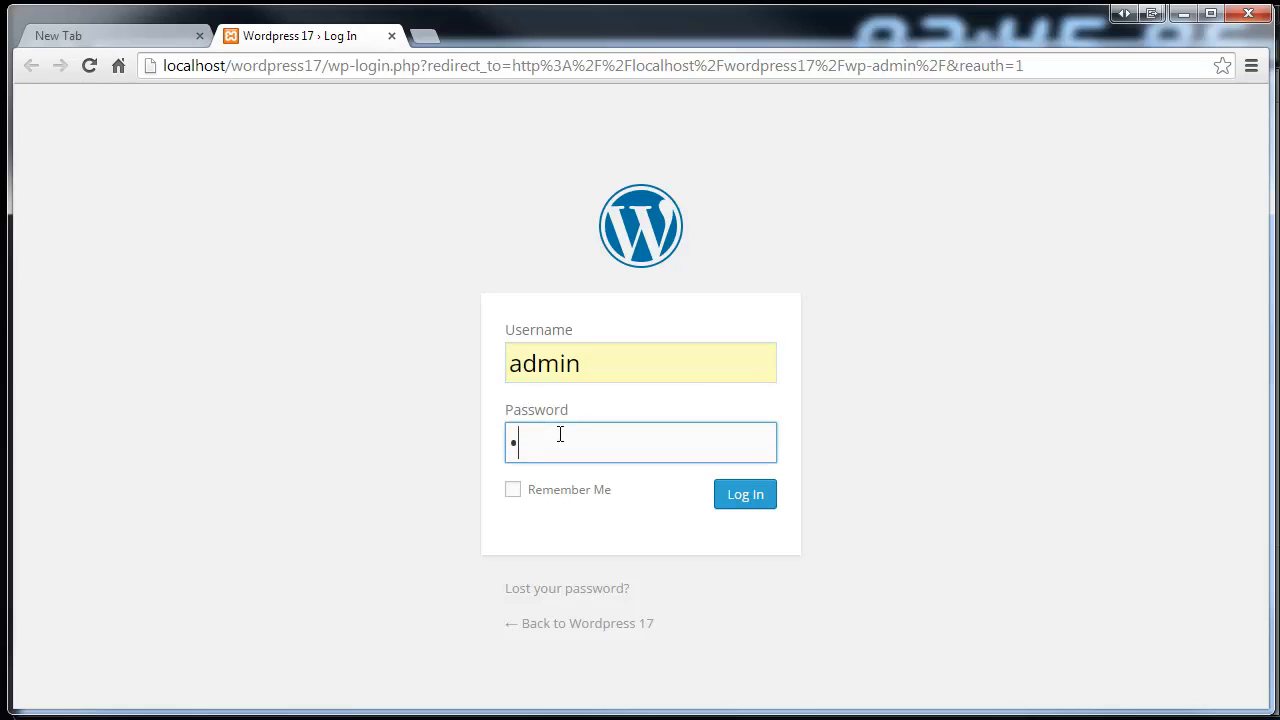
text(admin)
click(757, 506)
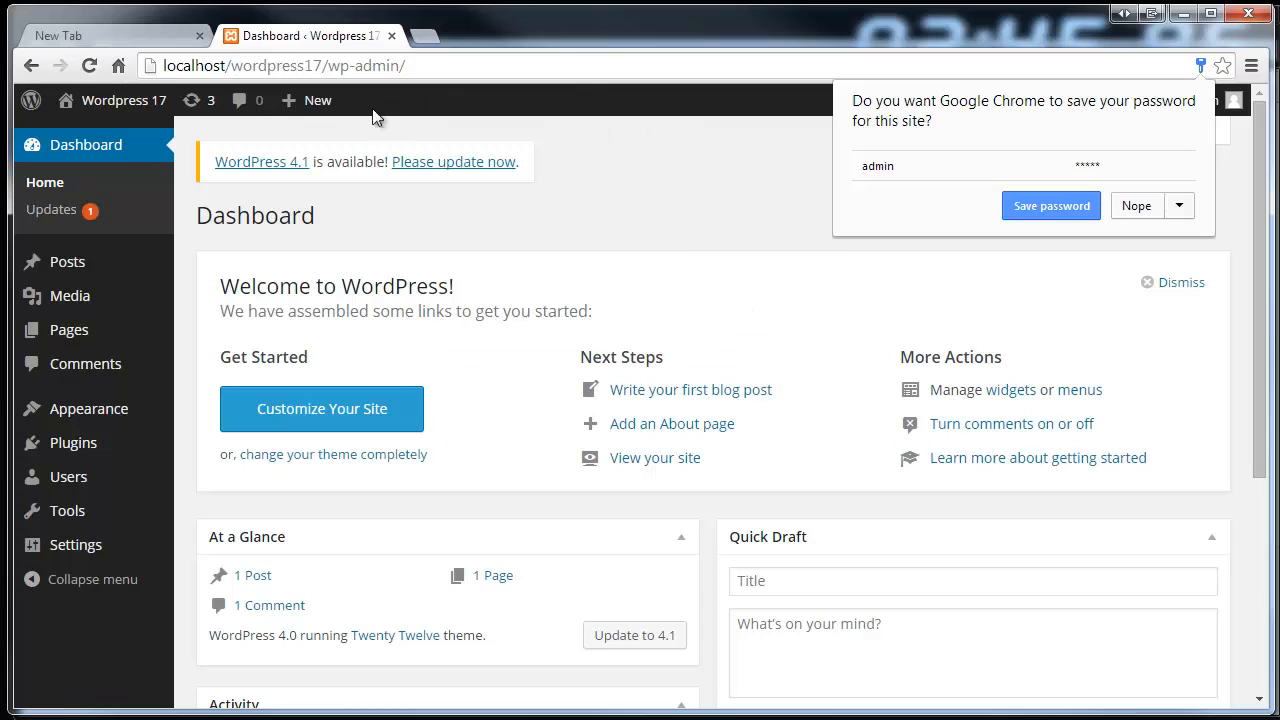
Visit the Wordpress 17 homepage with its Hello world! post, then minimise Chrome
click(118, 104)
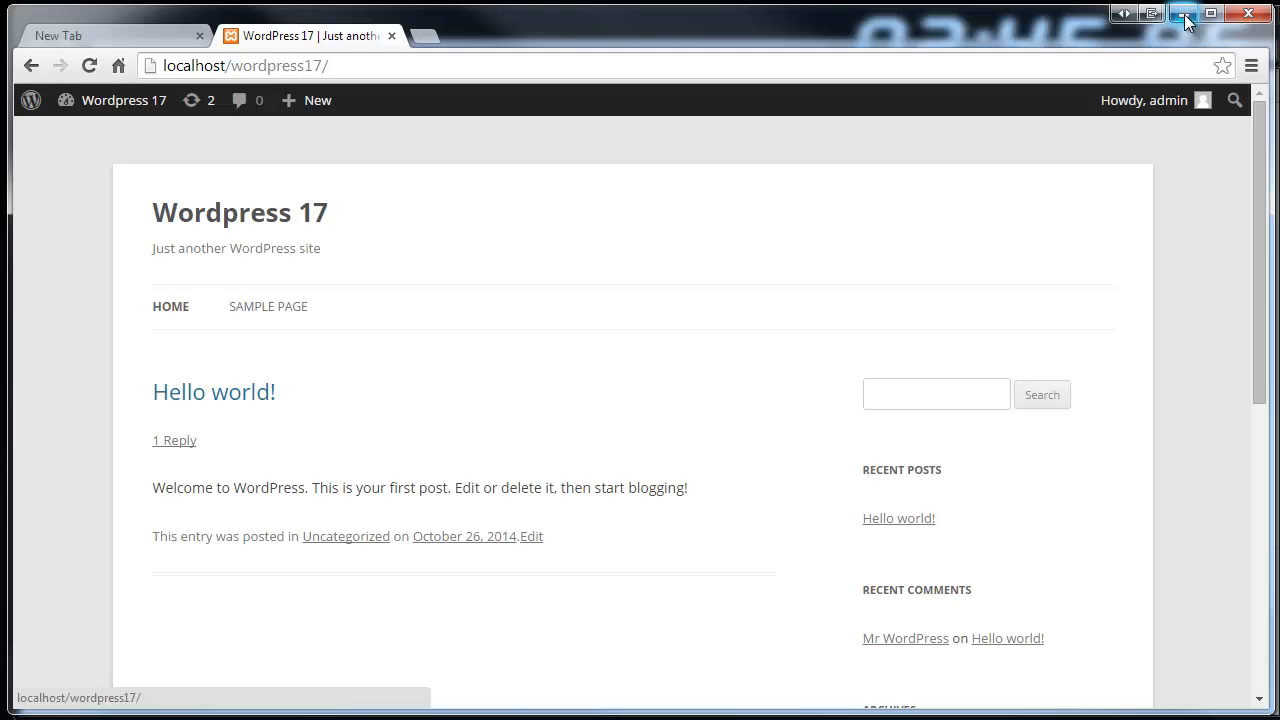
click(1185, 17)
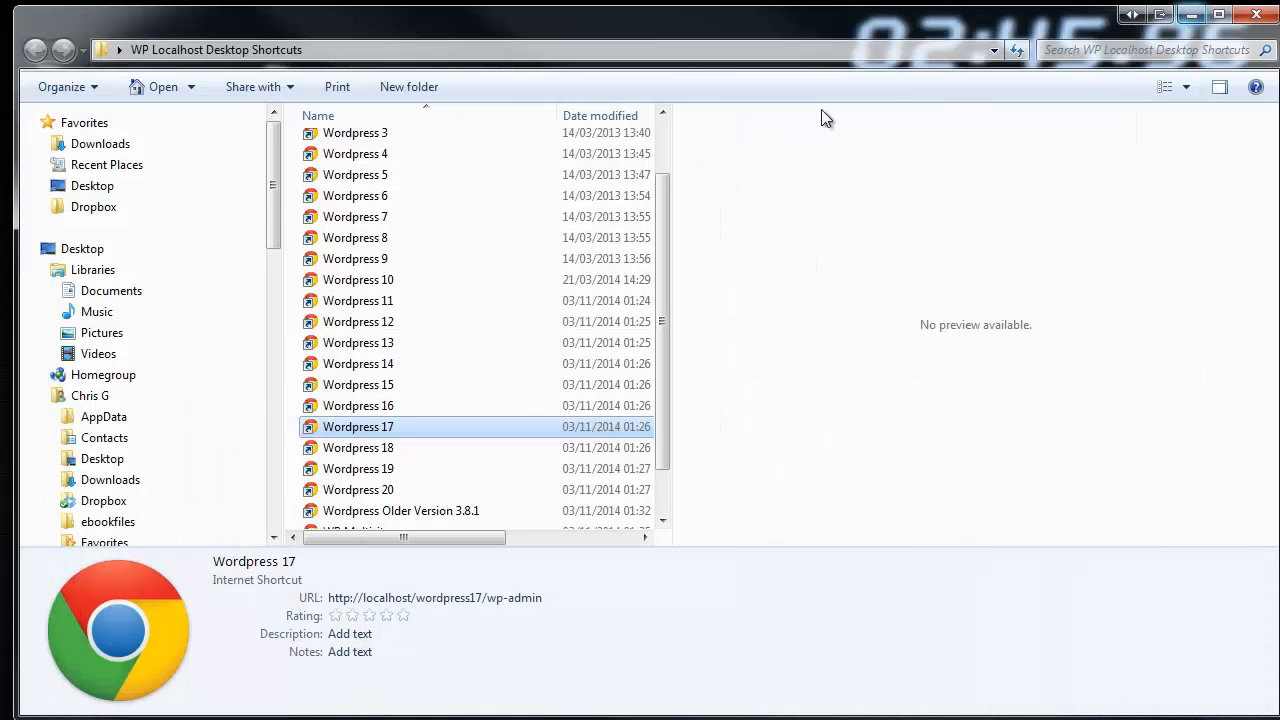
Open the WP Test Site shortcut to load localhost/wptestsite/wp-admin in a new tab
drag(664, 205, 658, 262)
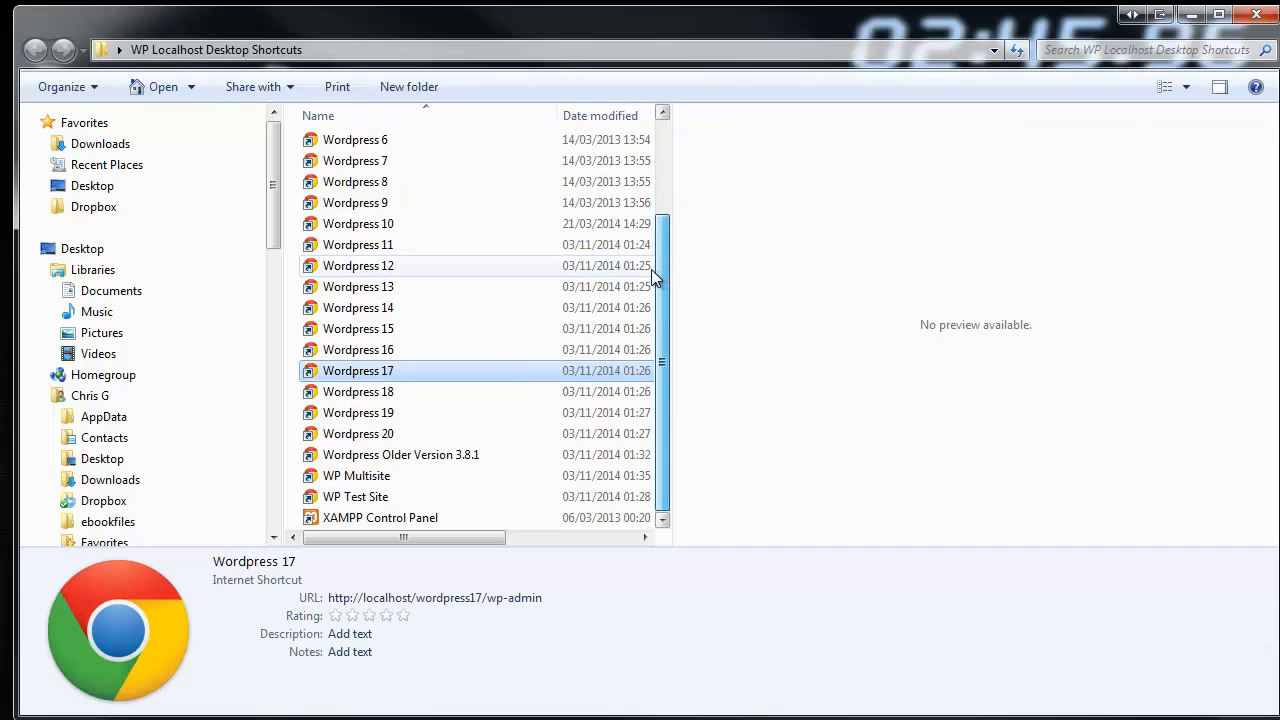
double_click(330, 496)
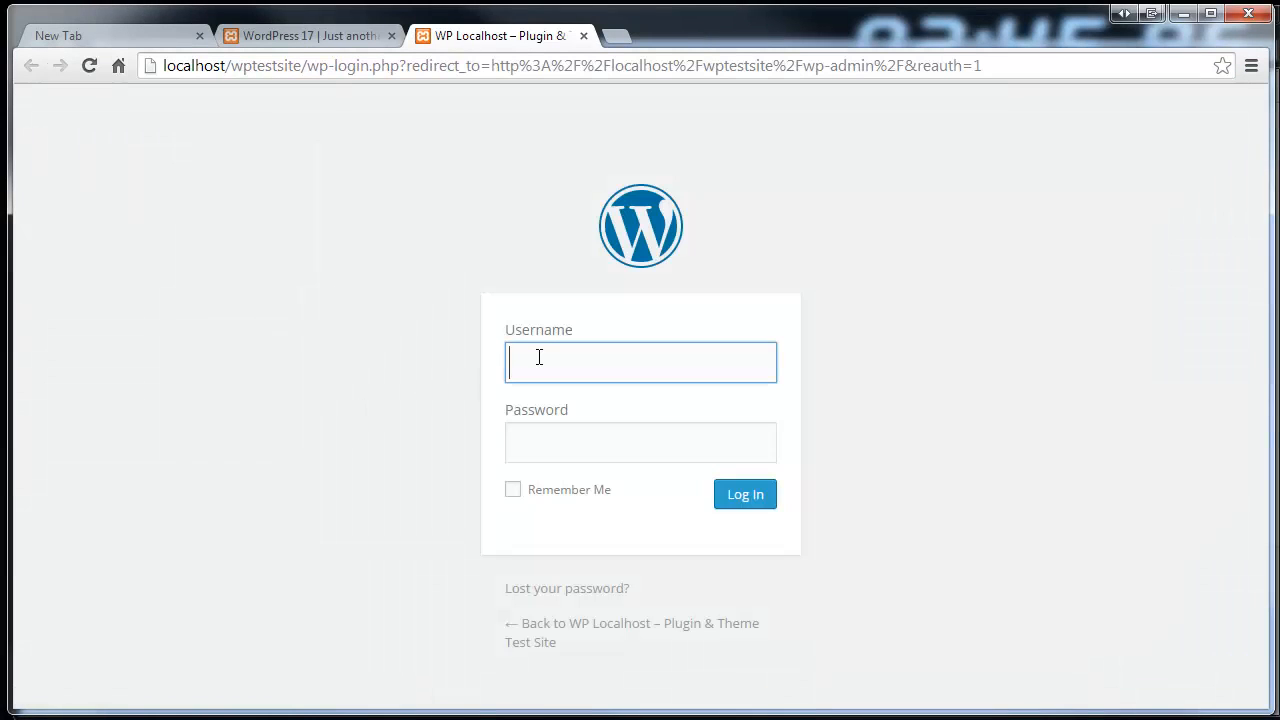
Log in to WP Localhost with the saved username and the account password, then visit the public site
click(539, 357)
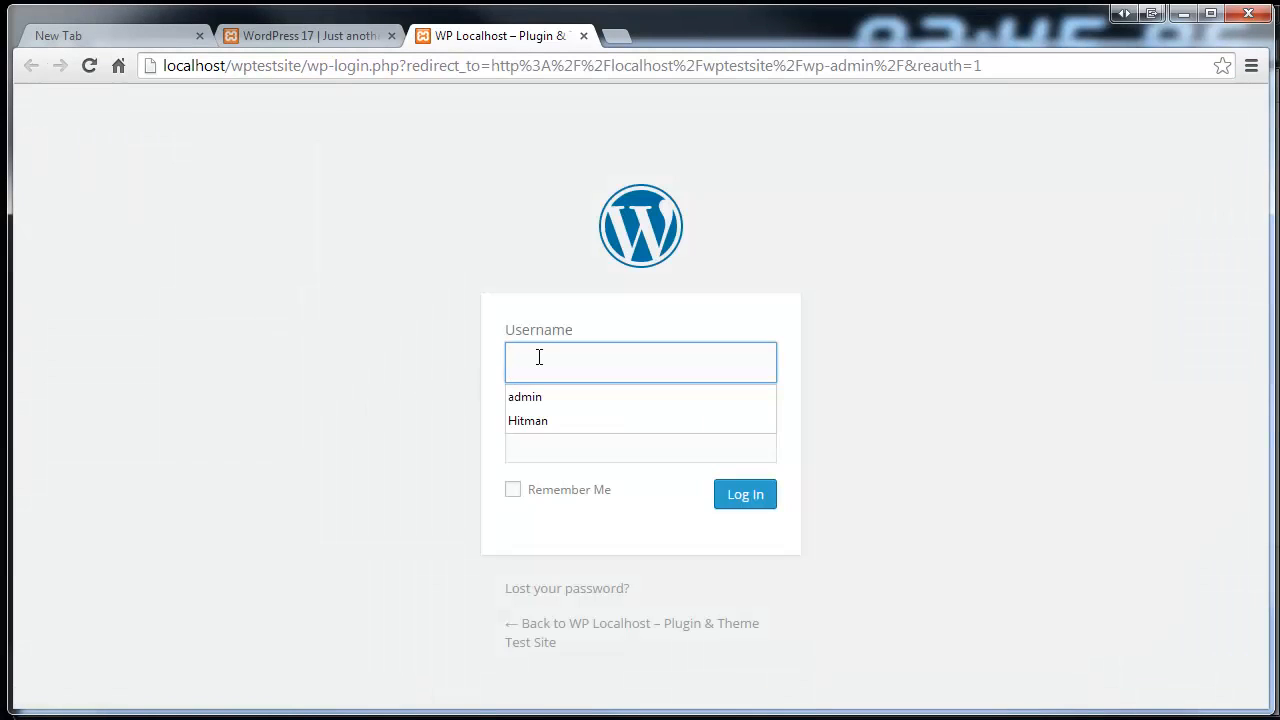
click(529, 394)
click(534, 441)
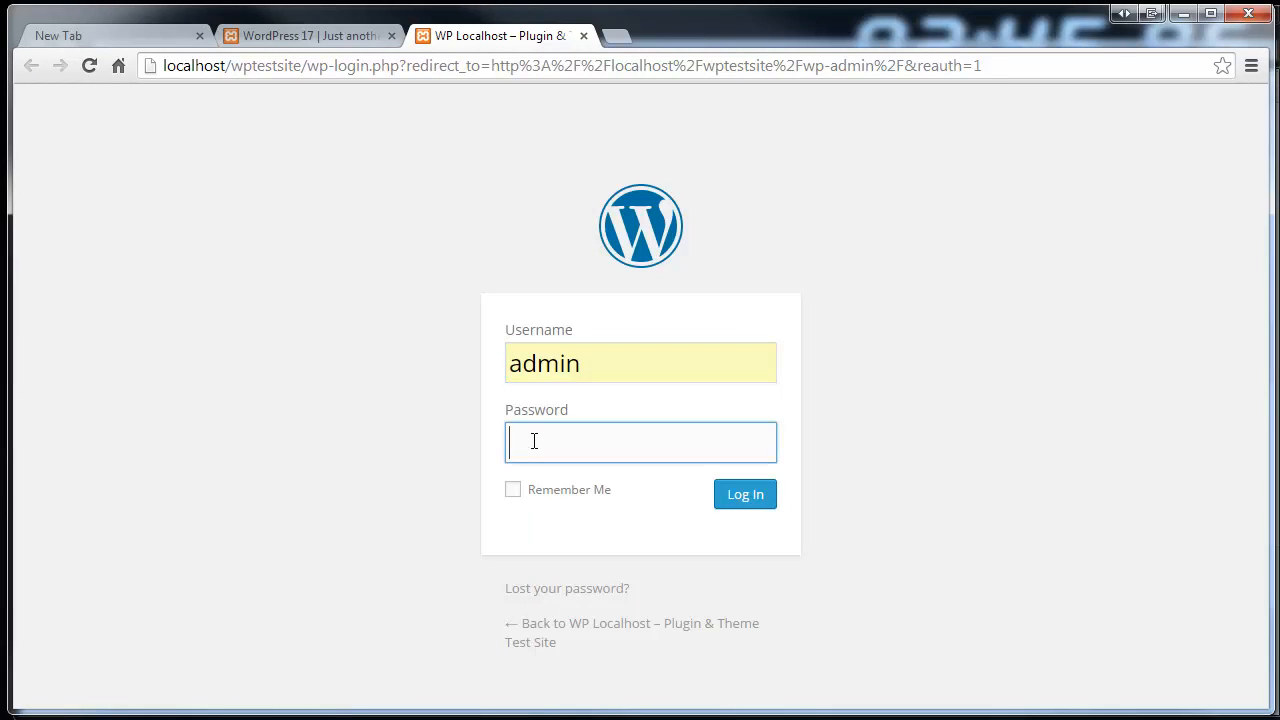
text(••)
key(Return)
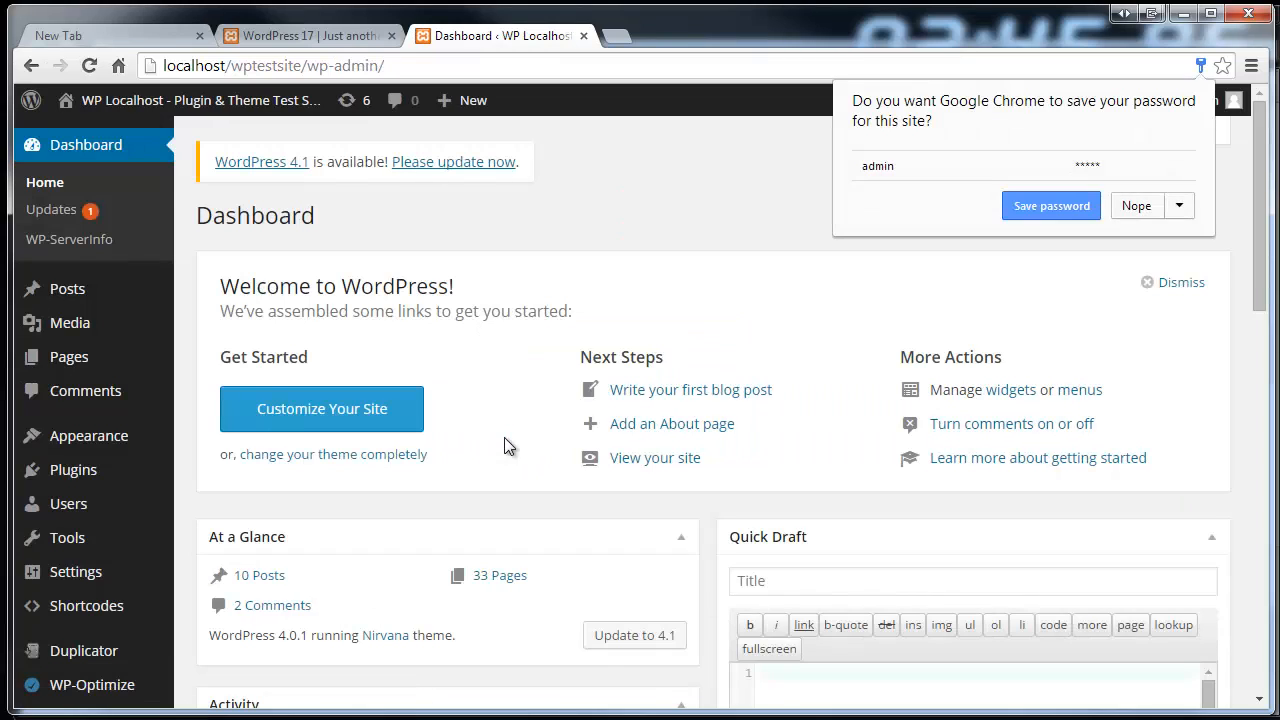
click(148, 101)
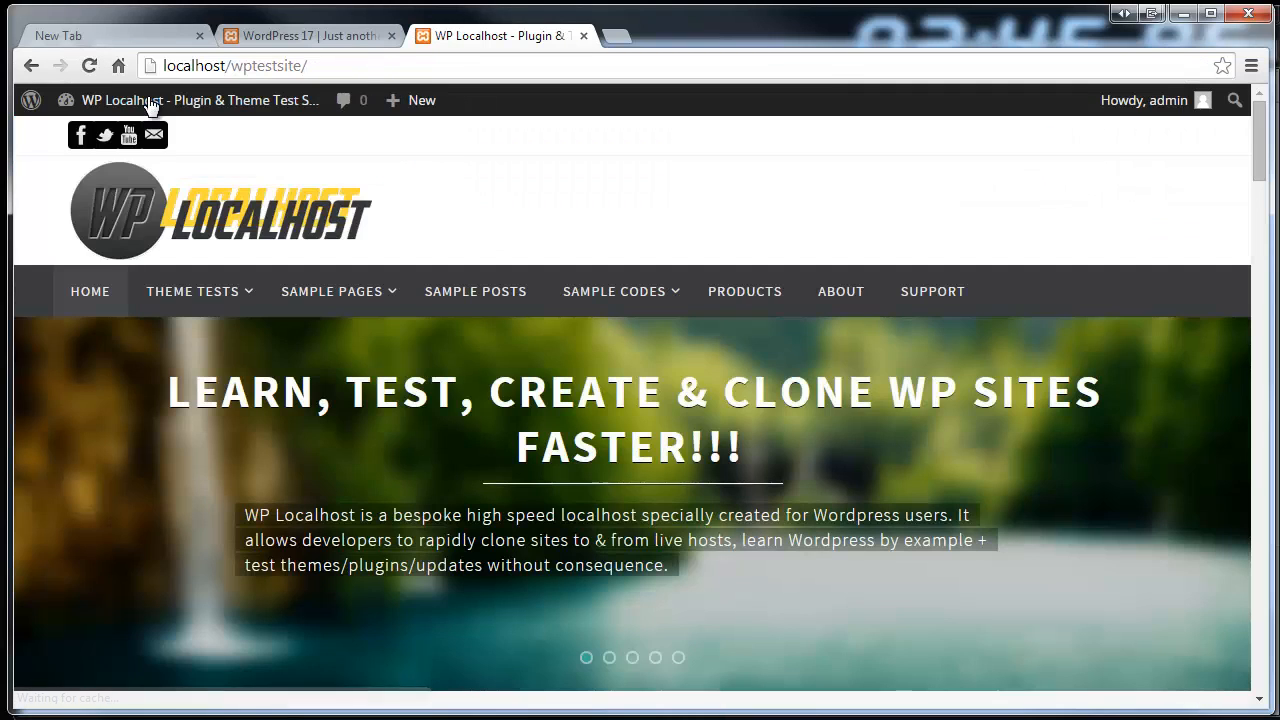
Open the Paragraph Codes page from the Sample Codes menu
mouse_move(149, 101)
mouse_move(278, 303)
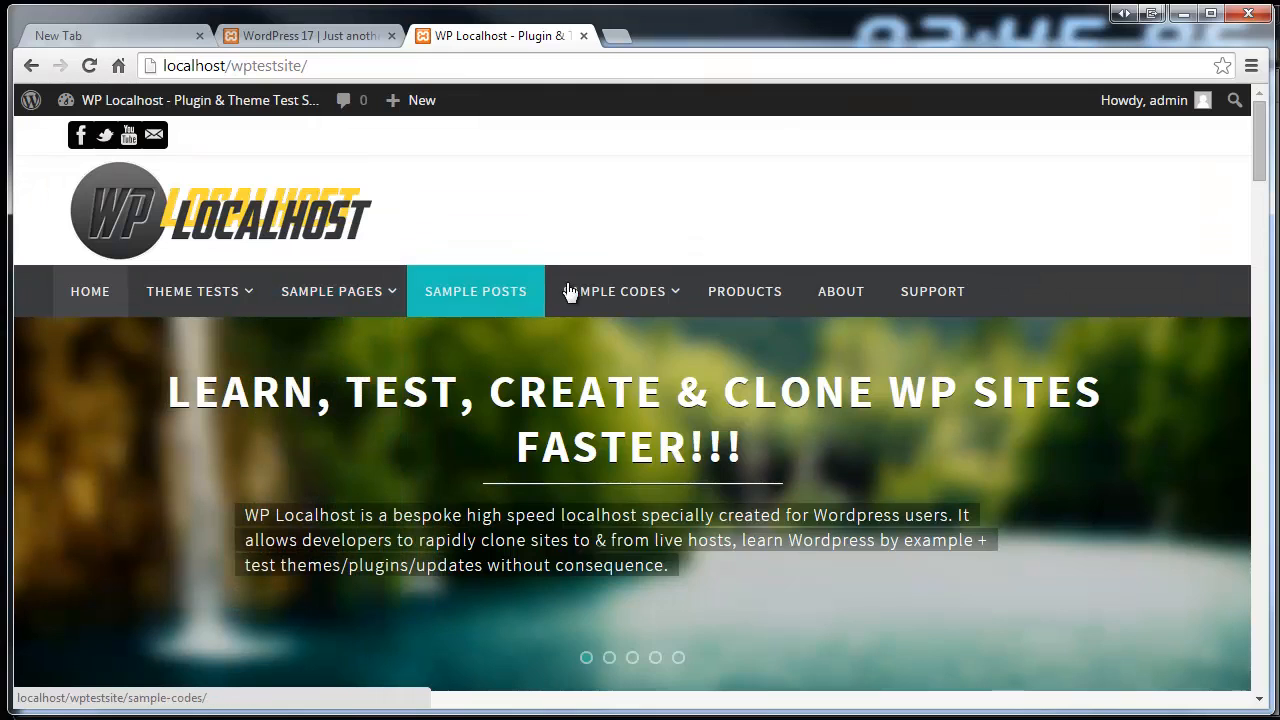
mouse_move(622, 288)
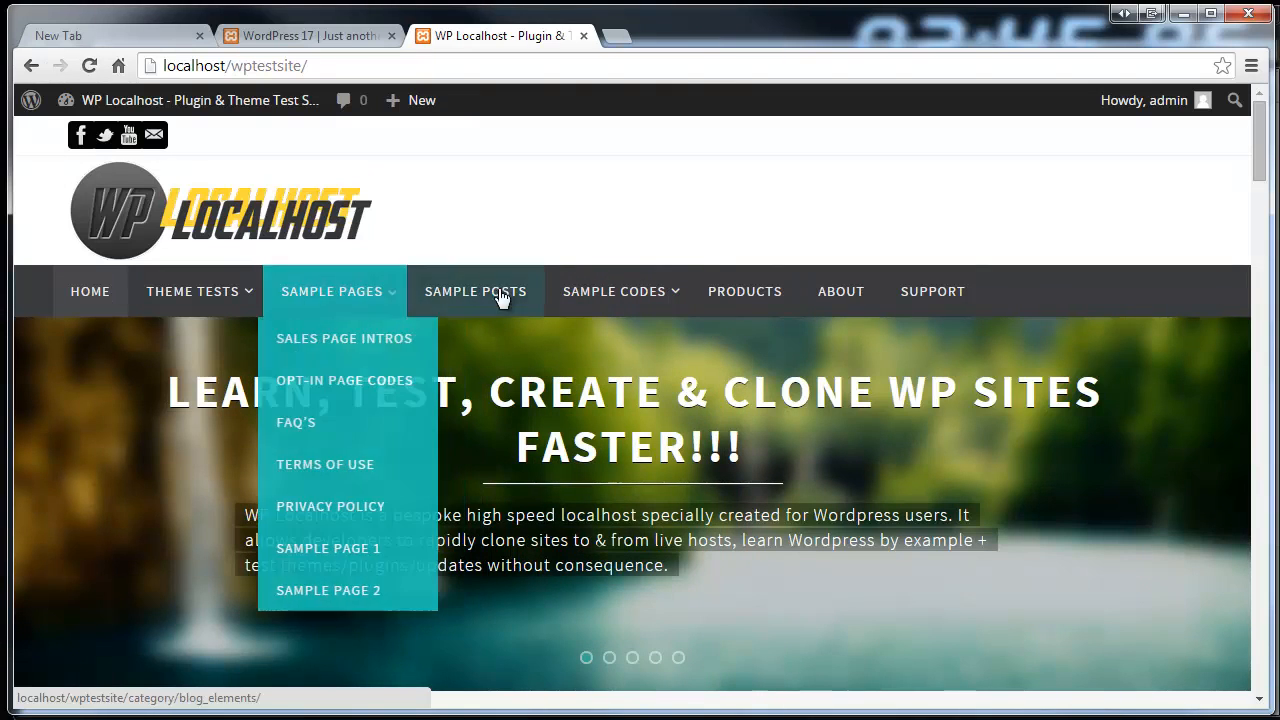
click(606, 422)
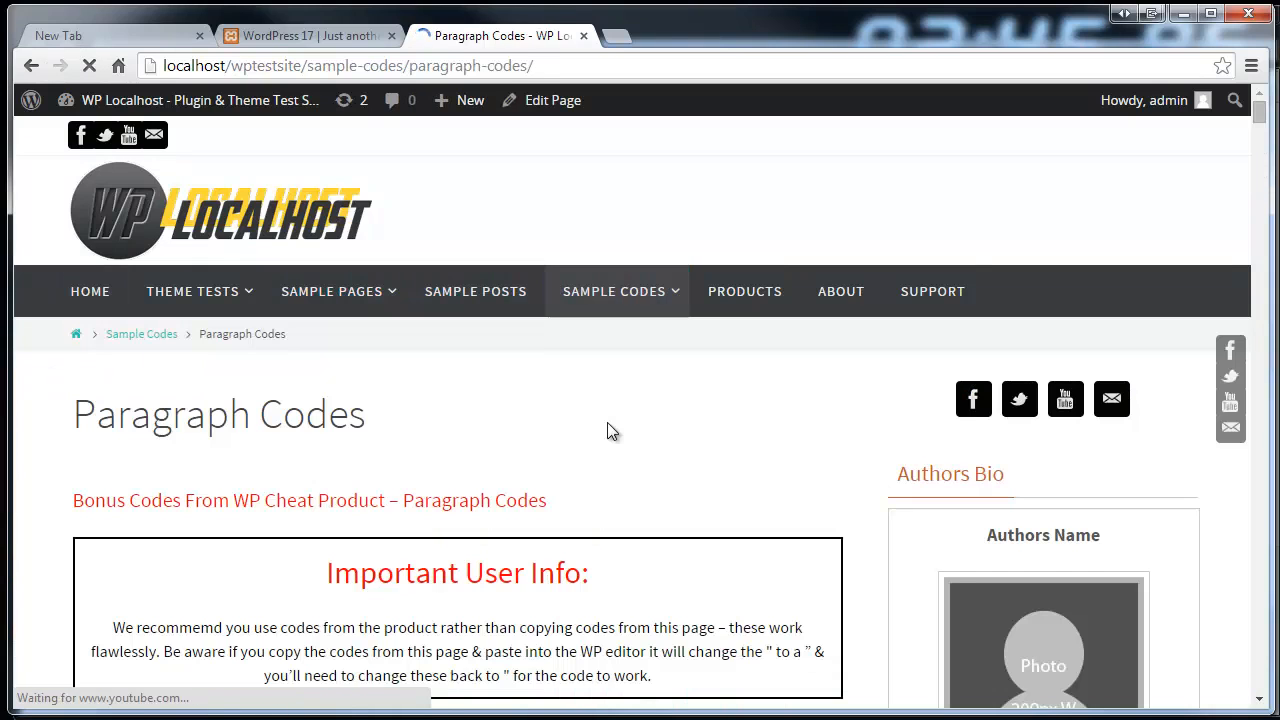
Look over the Paragraph Codes page, then open Table Test from the Theme Tests menu
scroll(1194, 134, down, 4)
scroll(1257, 118, up, 4)
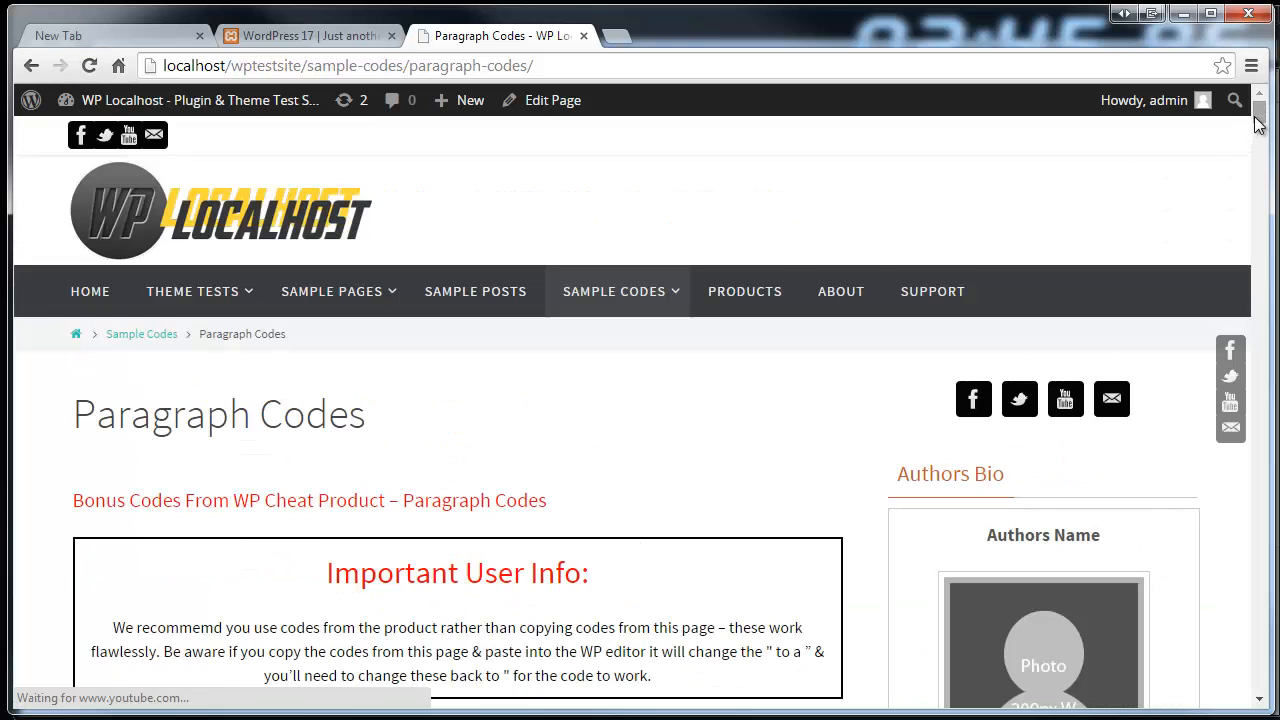
mouse_move(1260, 120)
mouse_down()
mouse_move(1255, 170)
mouse_move(1256, 145)
mouse_up()
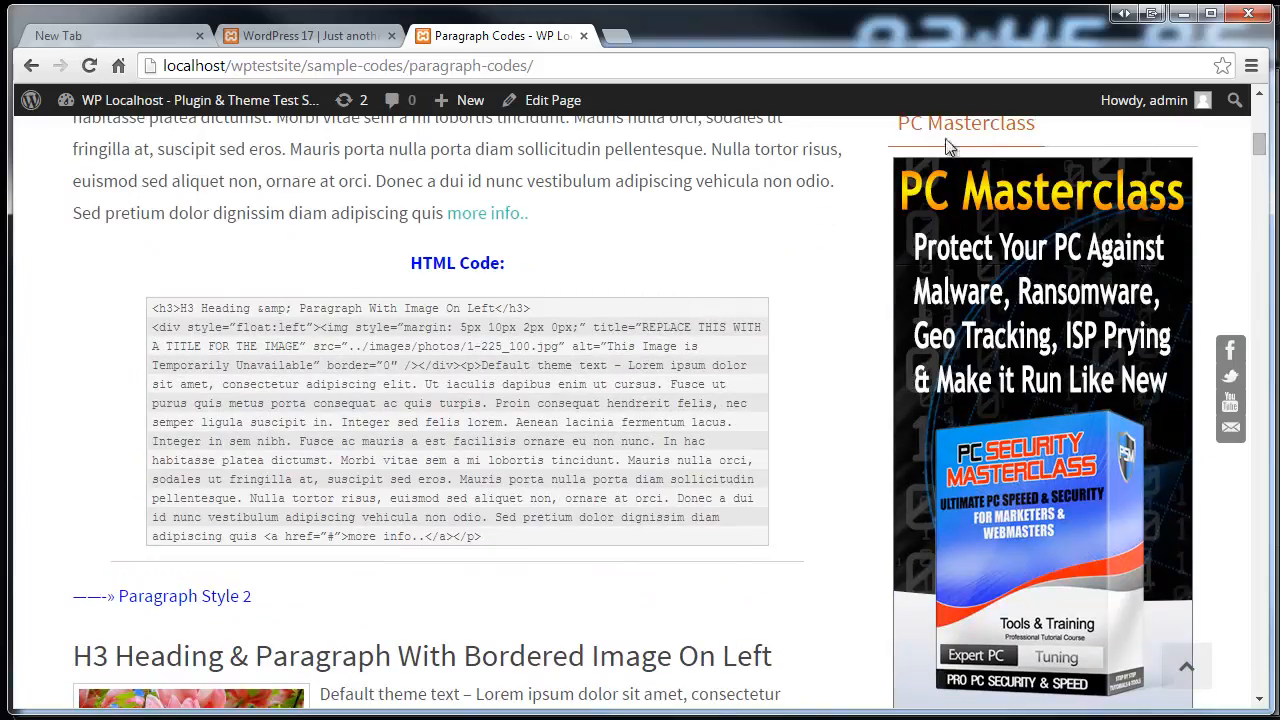
scroll(430, 240, up, 10)
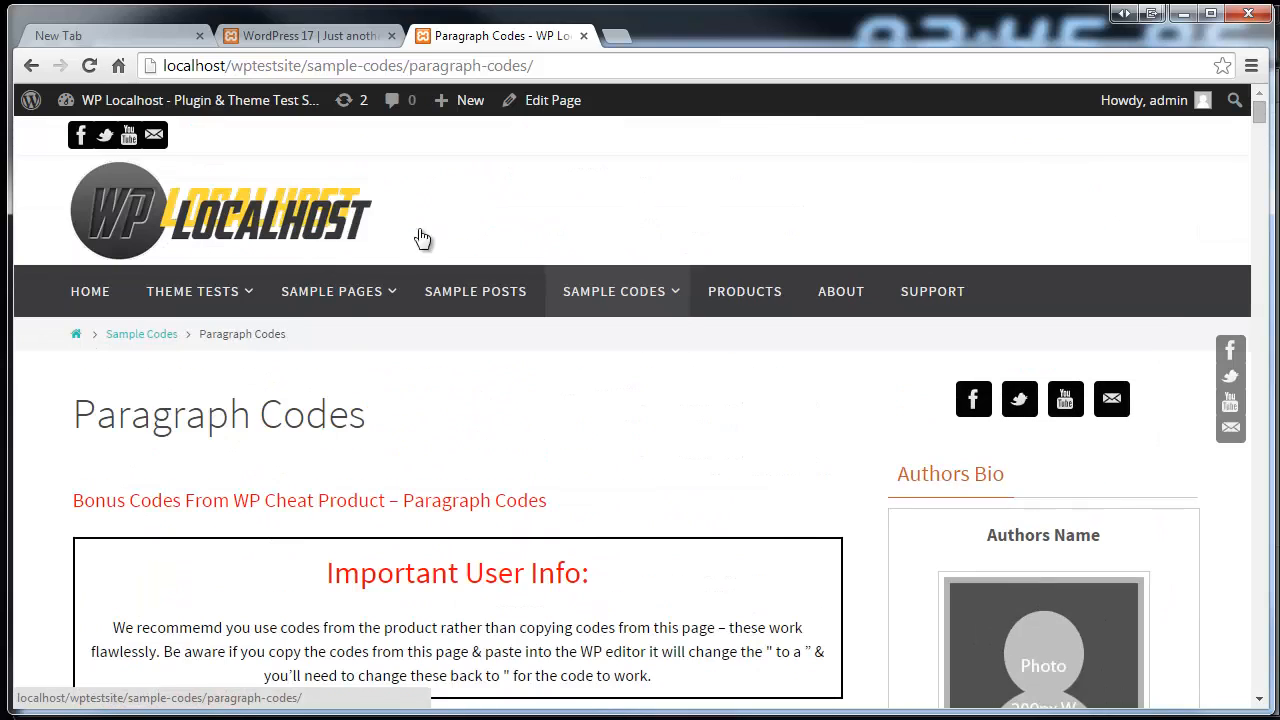
mouse_move(178, 290)
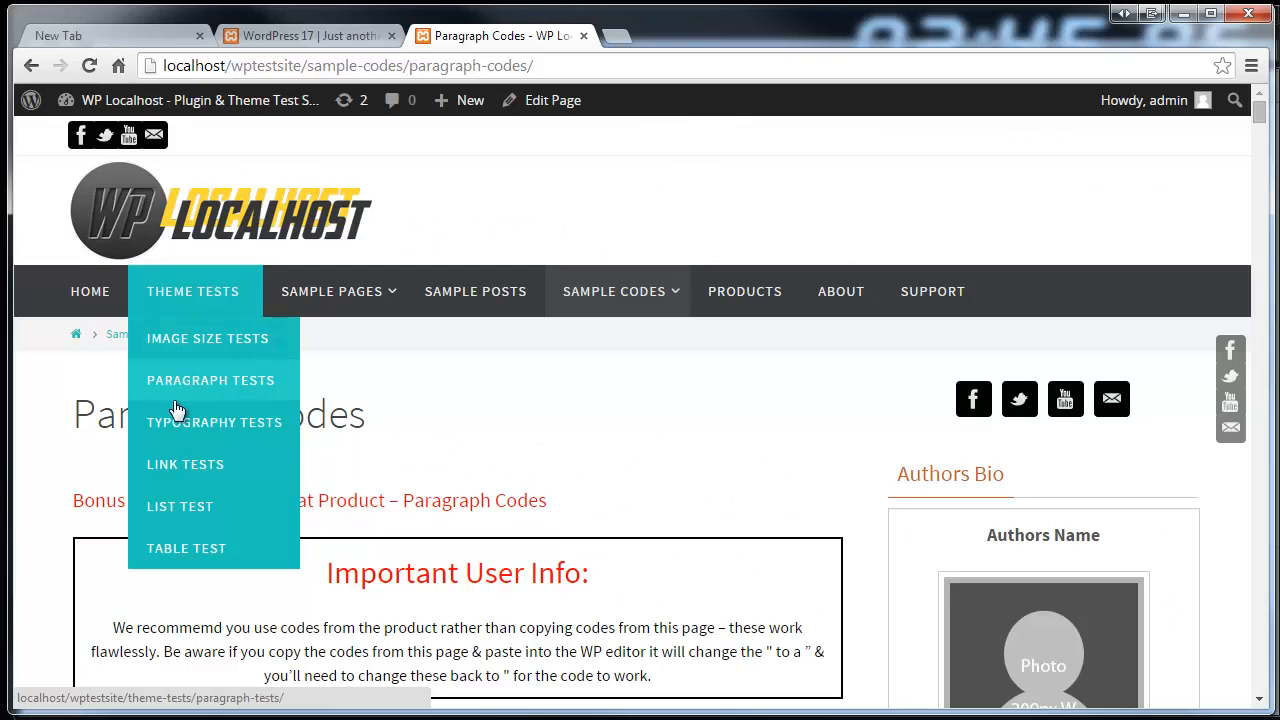
click(177, 552)
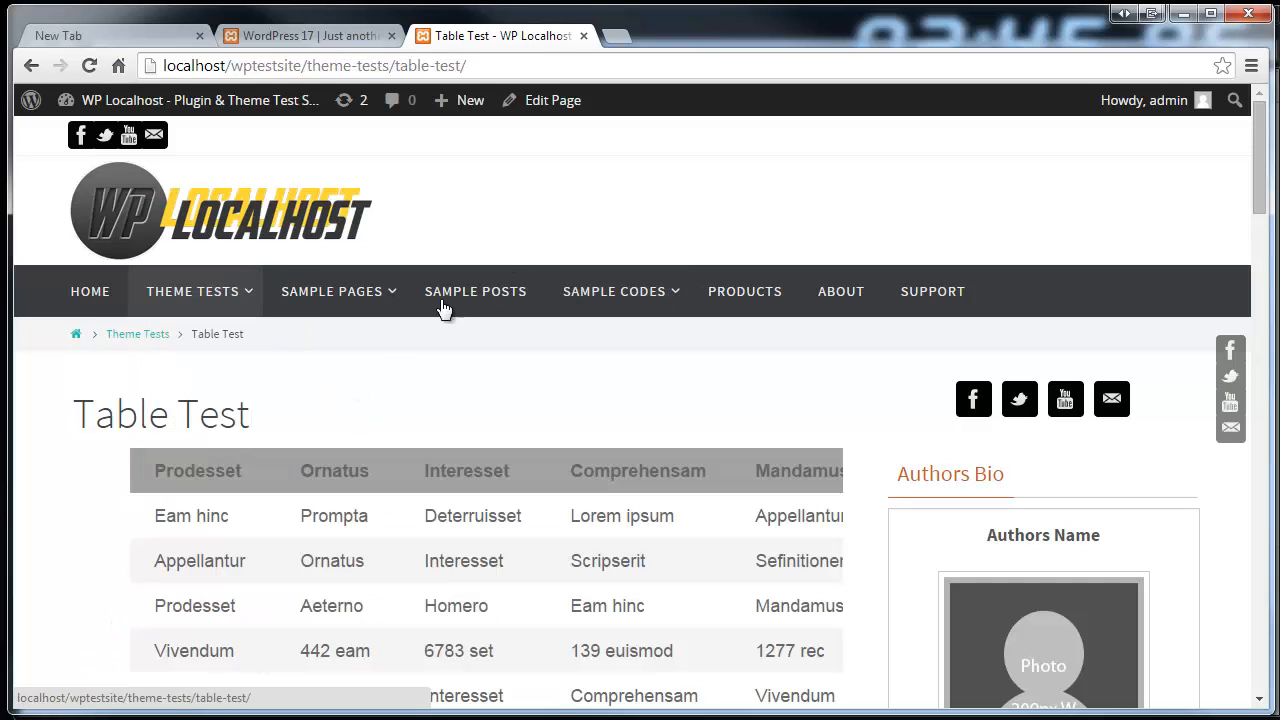
Review the Table Test data table, then open the Paragraph Tests page
scroll(508, 263, down, 1)
scroll(506, 256, down, 1)
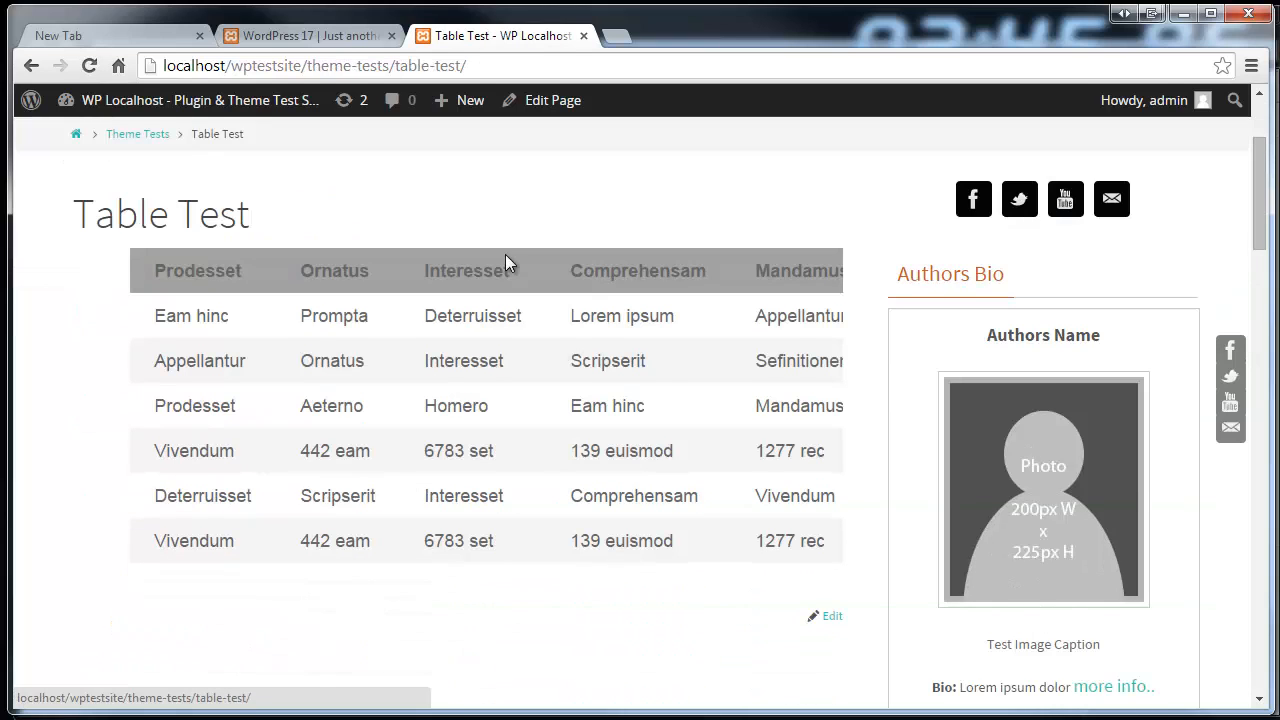
scroll(506, 262, down, 1)
scroll(489, 315, up, 2)
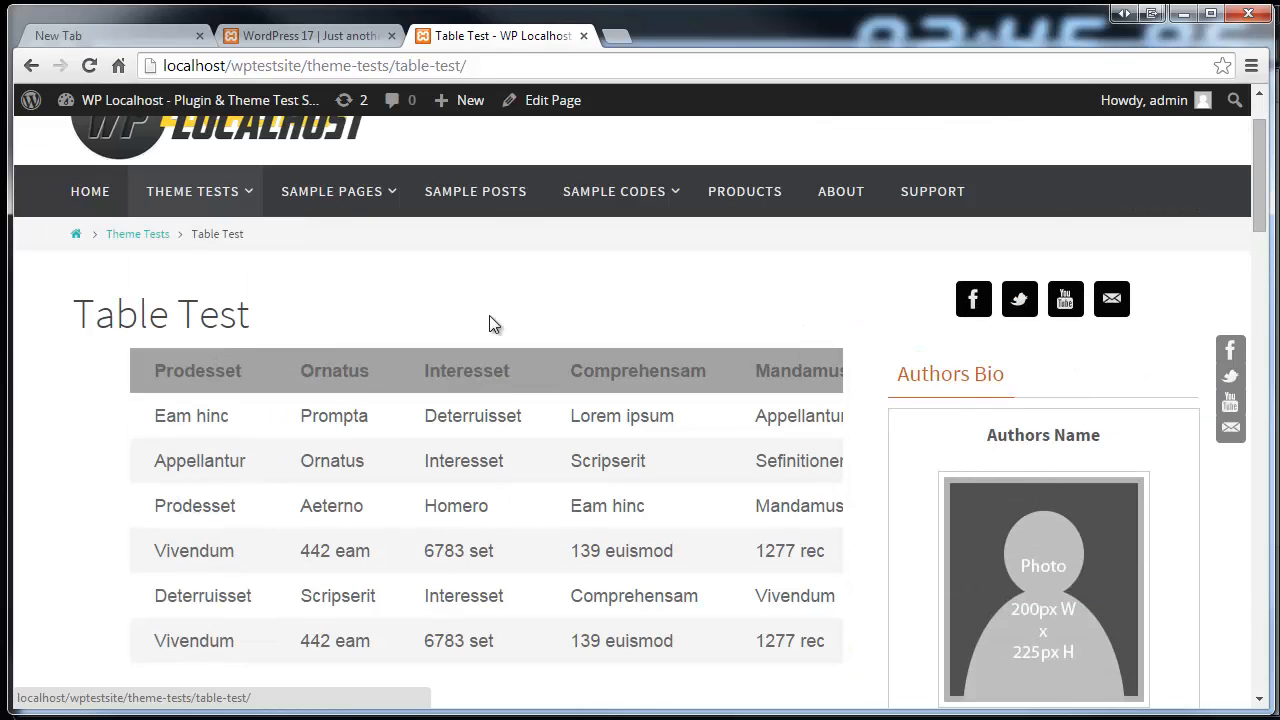
mouse_move(245, 220)
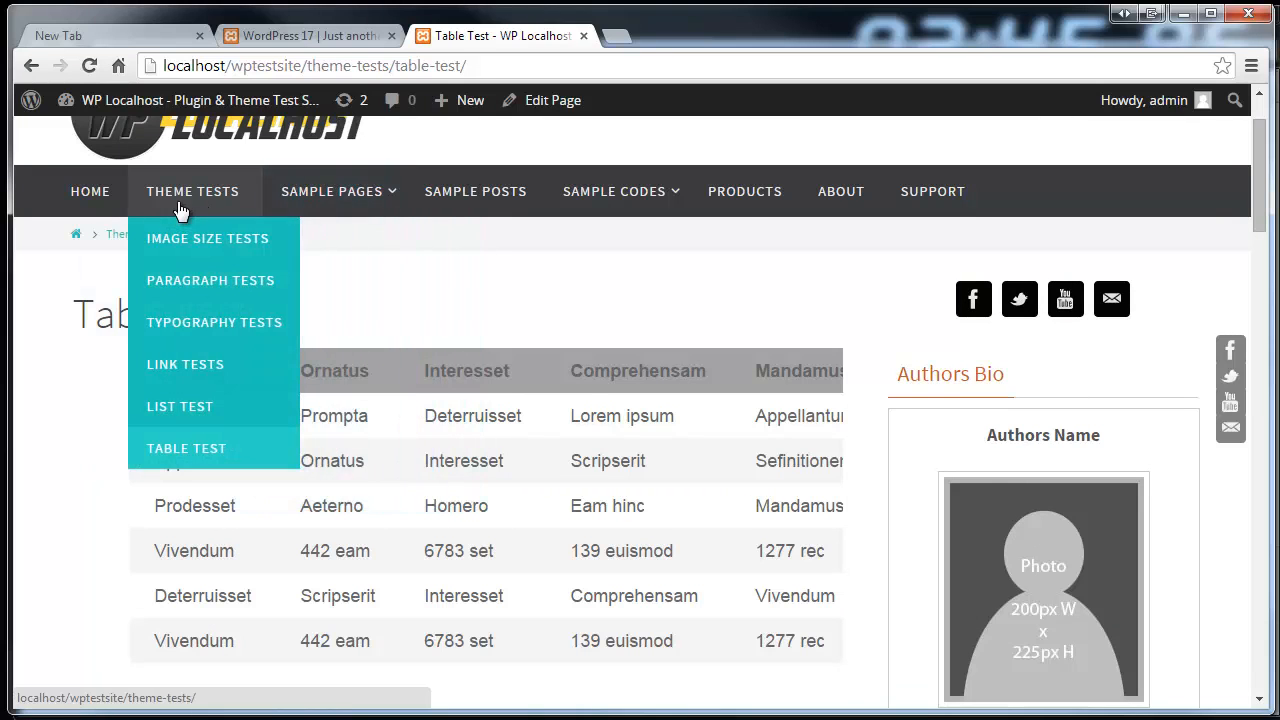
click(185, 284)
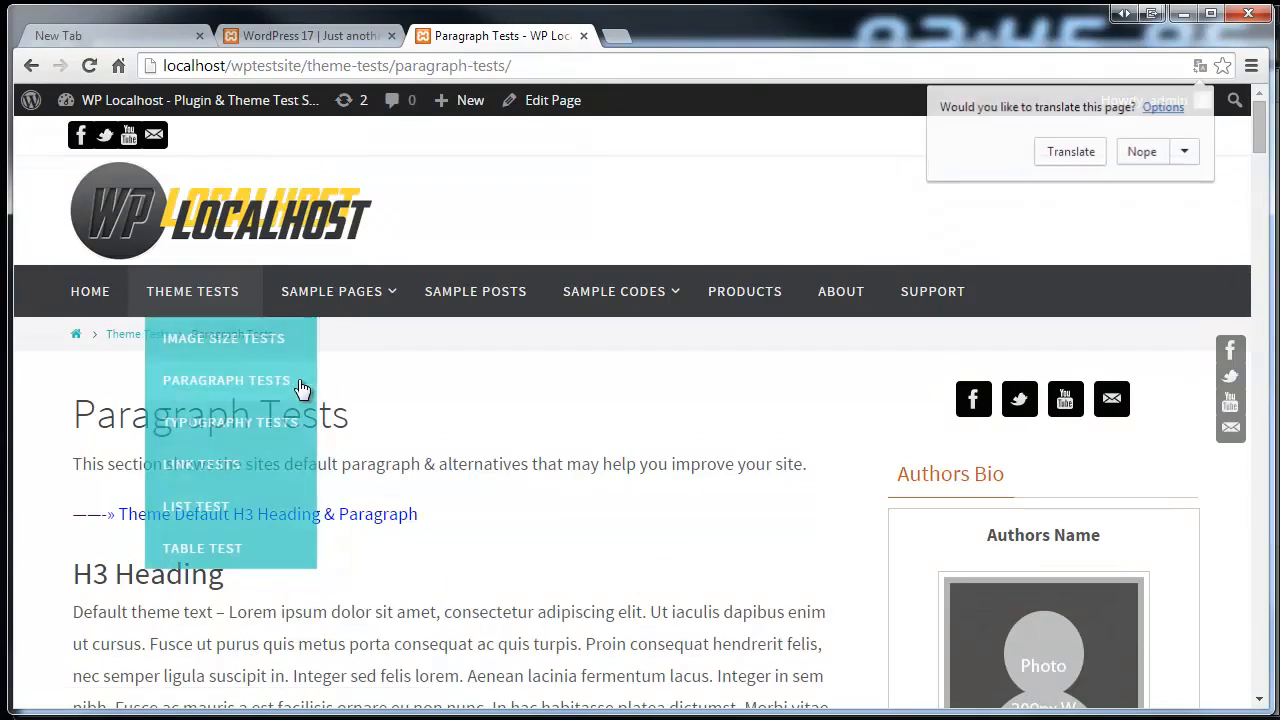
Look over the Paragraph Tests page, then open Highlight Headings under Sample Codes
scroll(298, 379, down, 2)
scroll(298, 379, down, 10)
scroll(300, 380, up, 8)
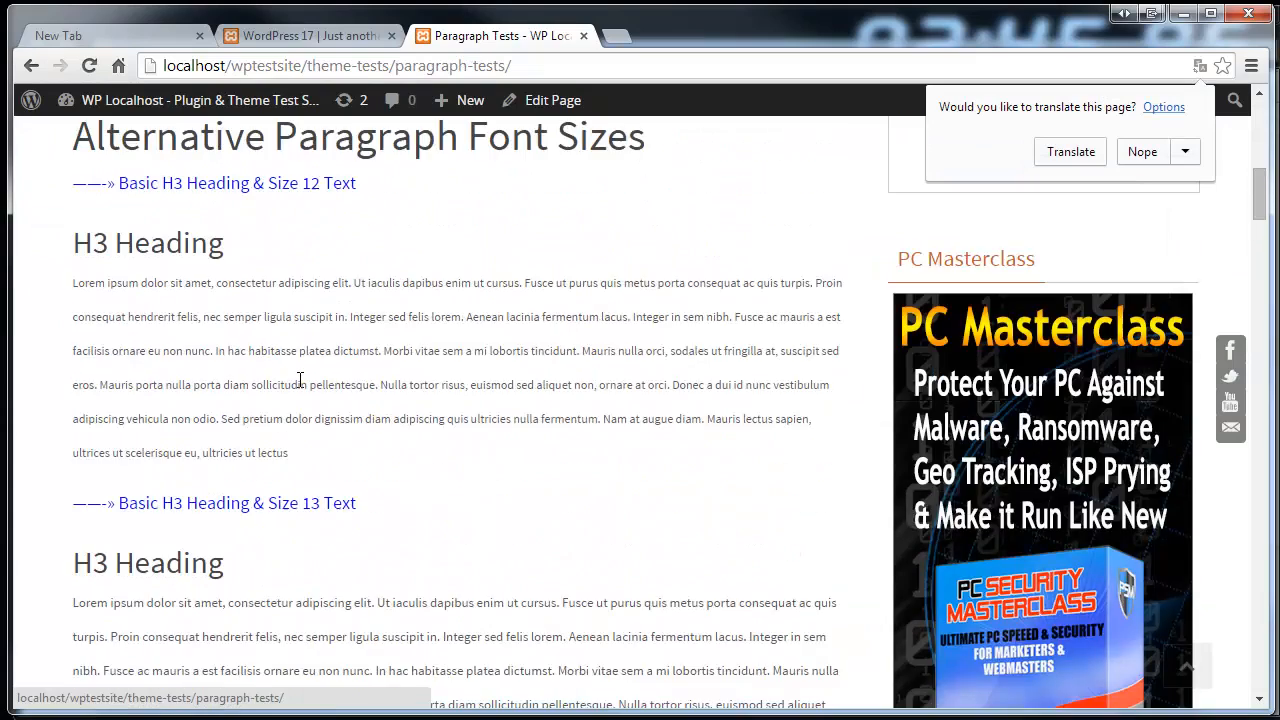
scroll(298, 379, up, 3)
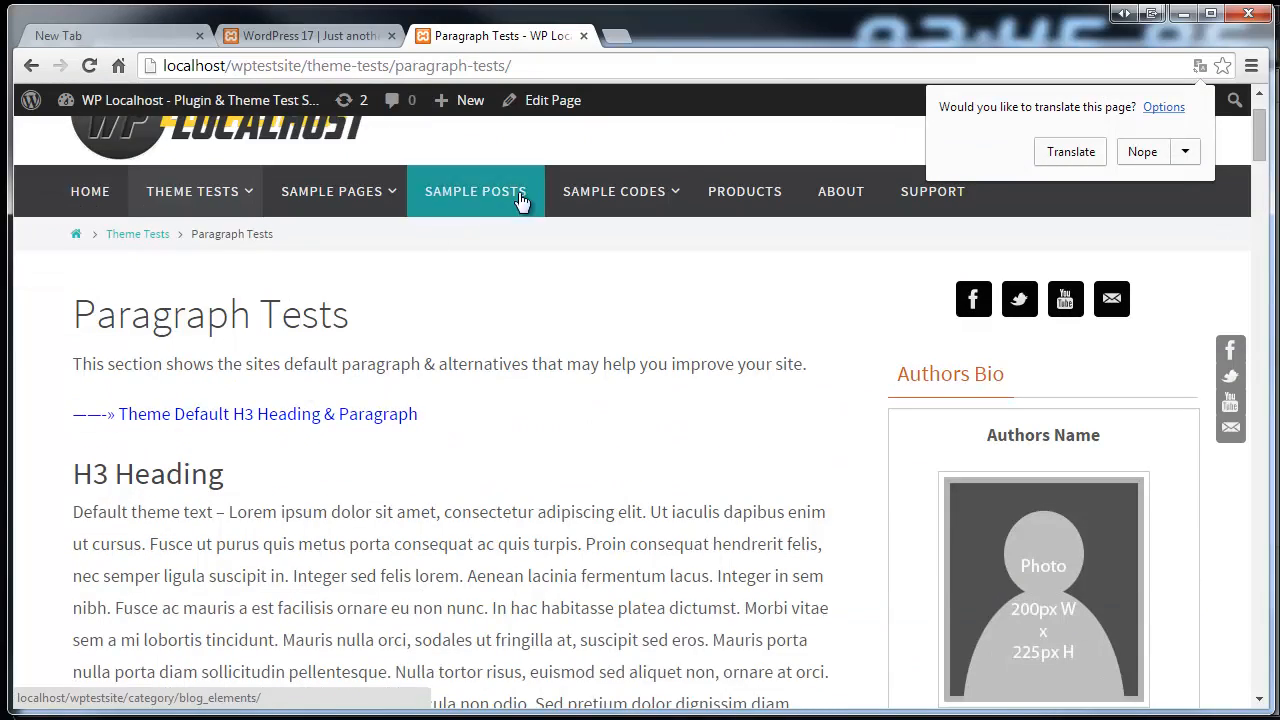
mouse_move(650, 192)
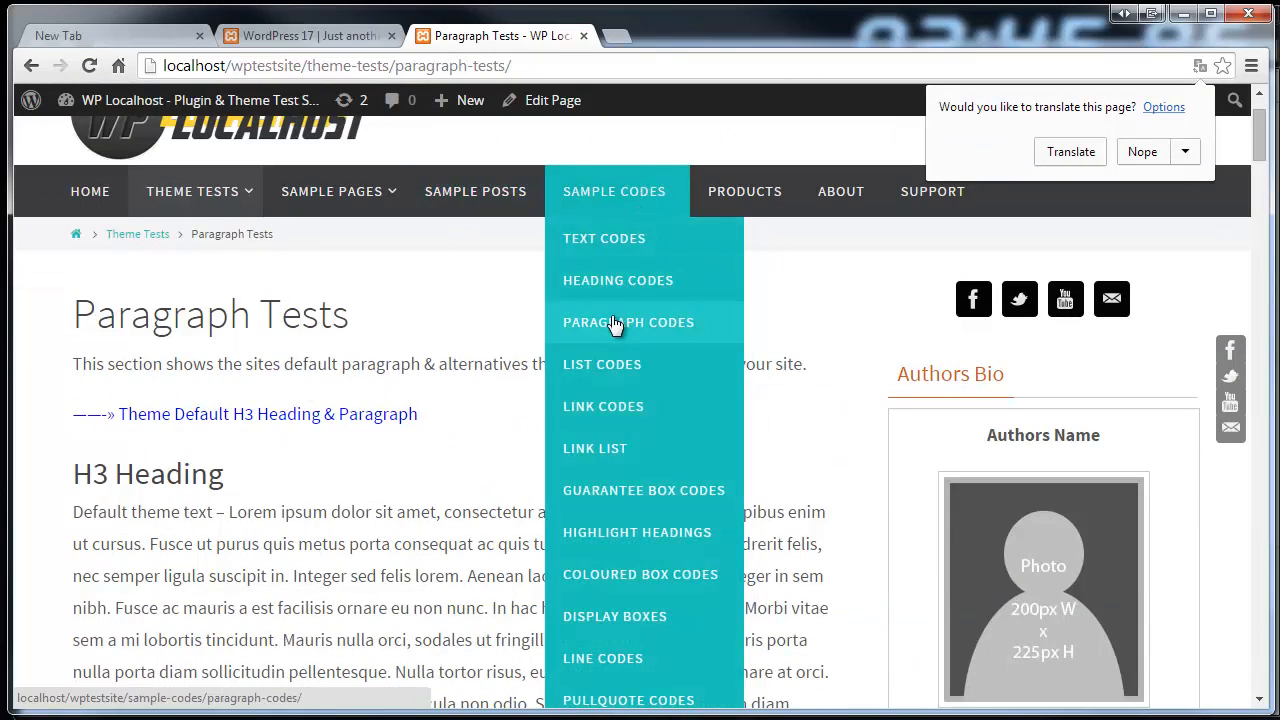
click(585, 537)
Browse the coloured highlighted heading samples and their HTML code on Highlight Headings
scroll(652, 410, down, 5)
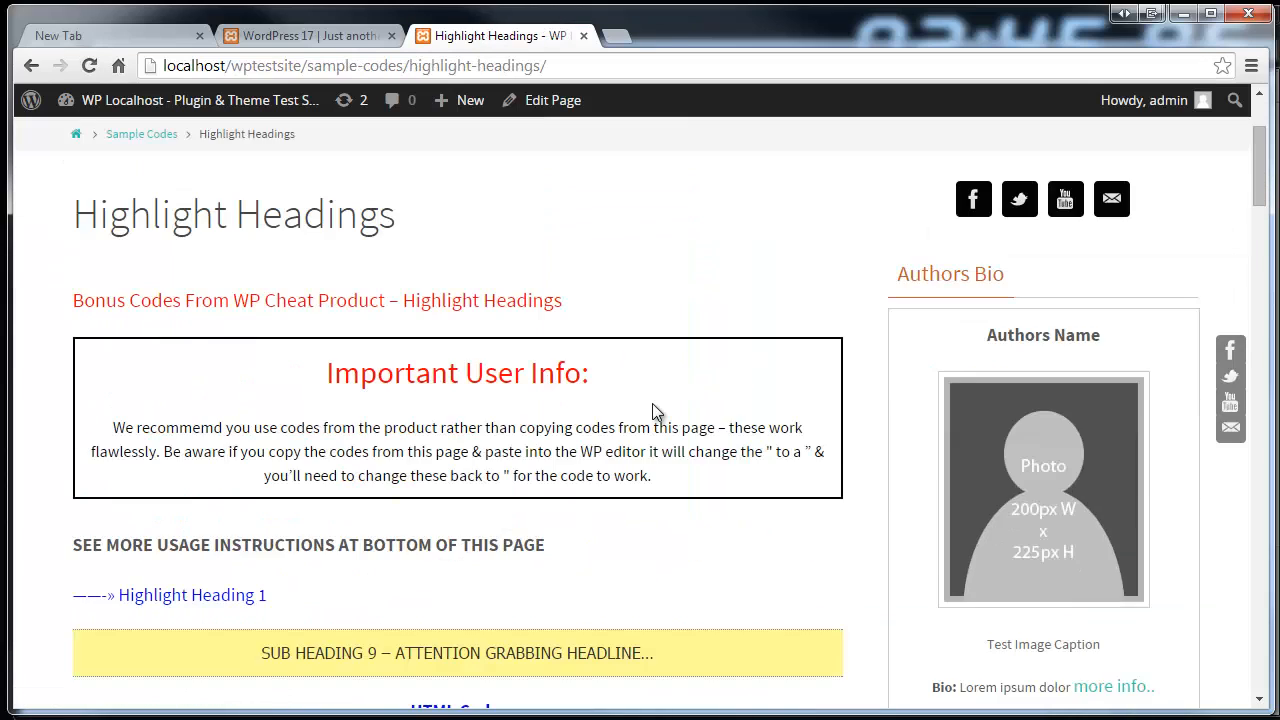
scroll(652, 410, down, 7)
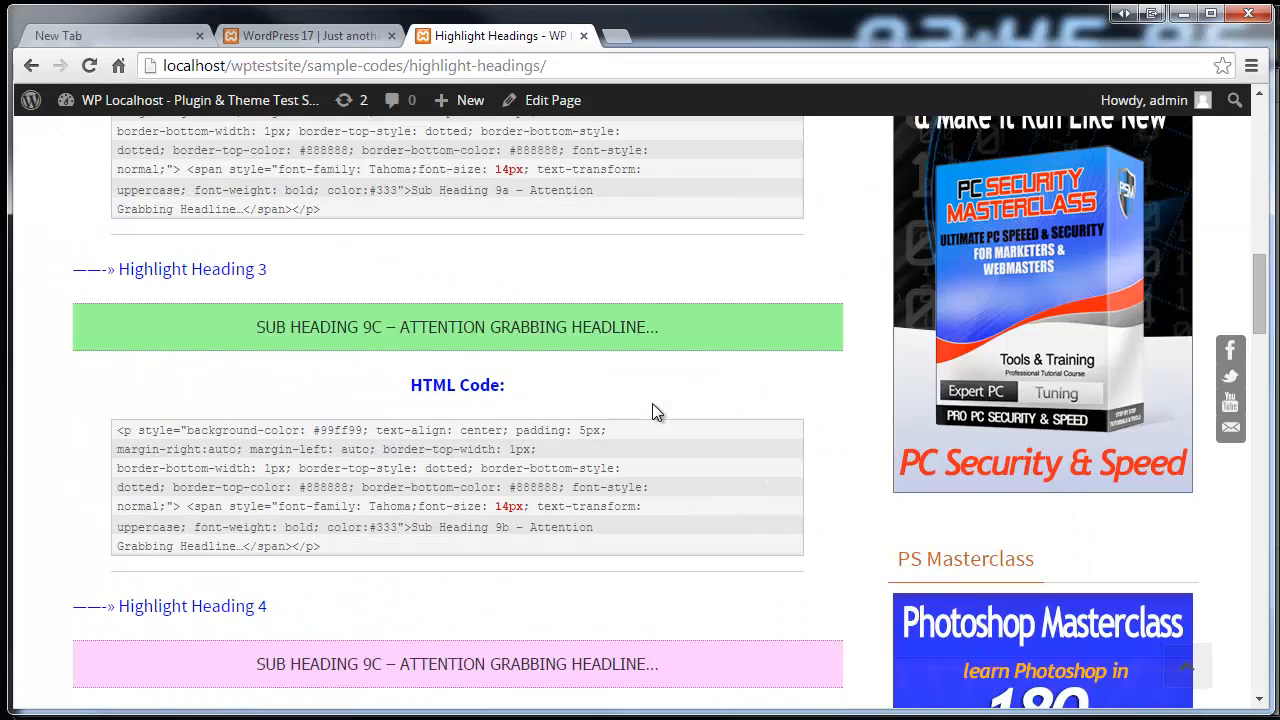
scroll(634, 160, up, 12)
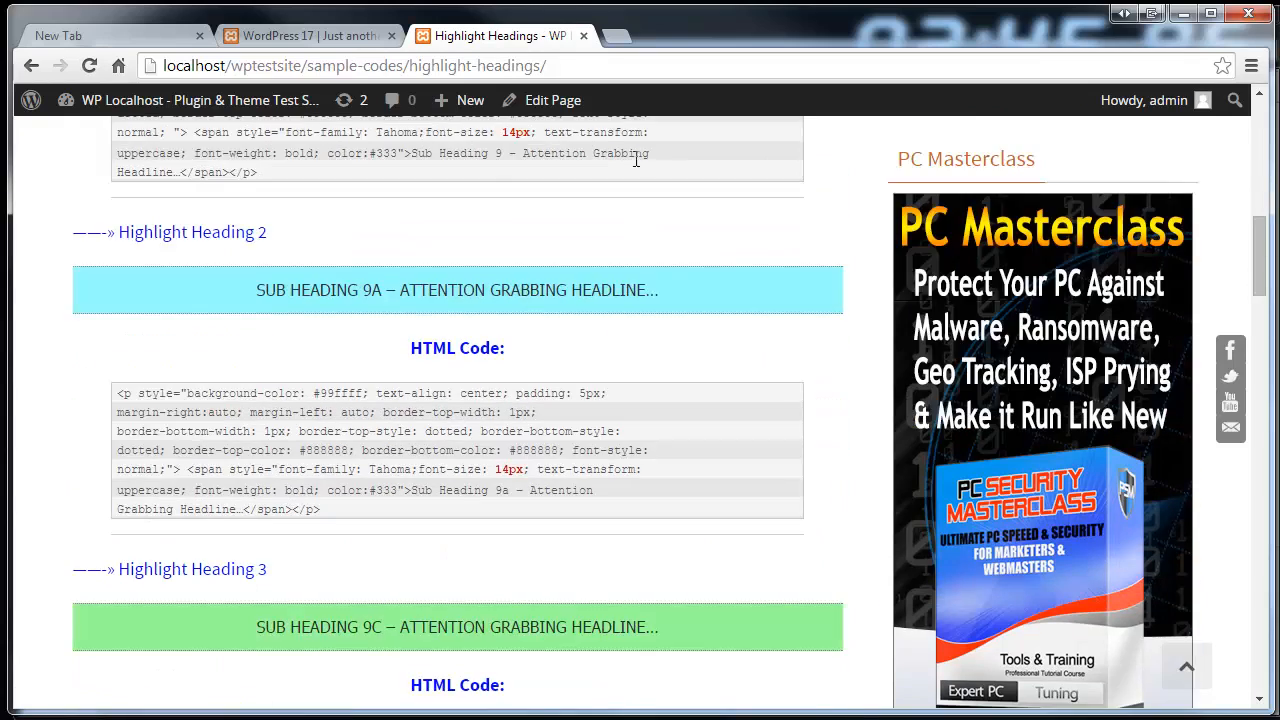
scroll(633, 158, down, 1)
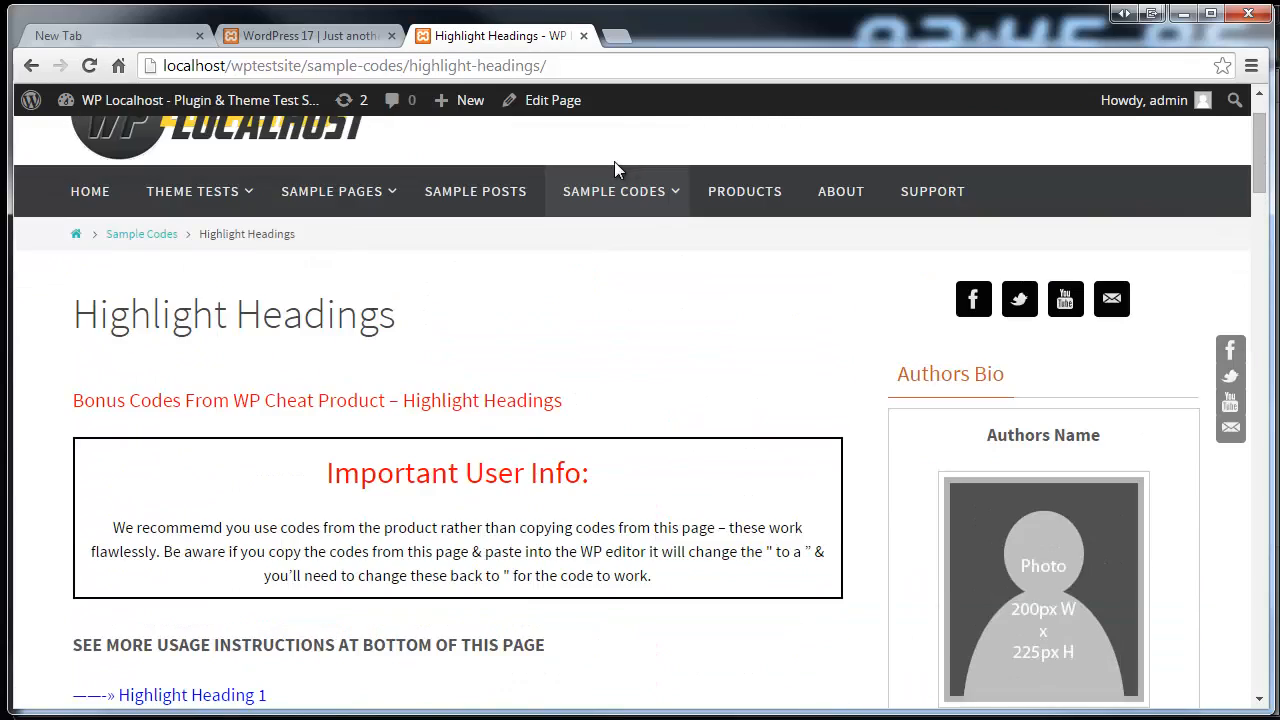
mouse_move(646, 181)
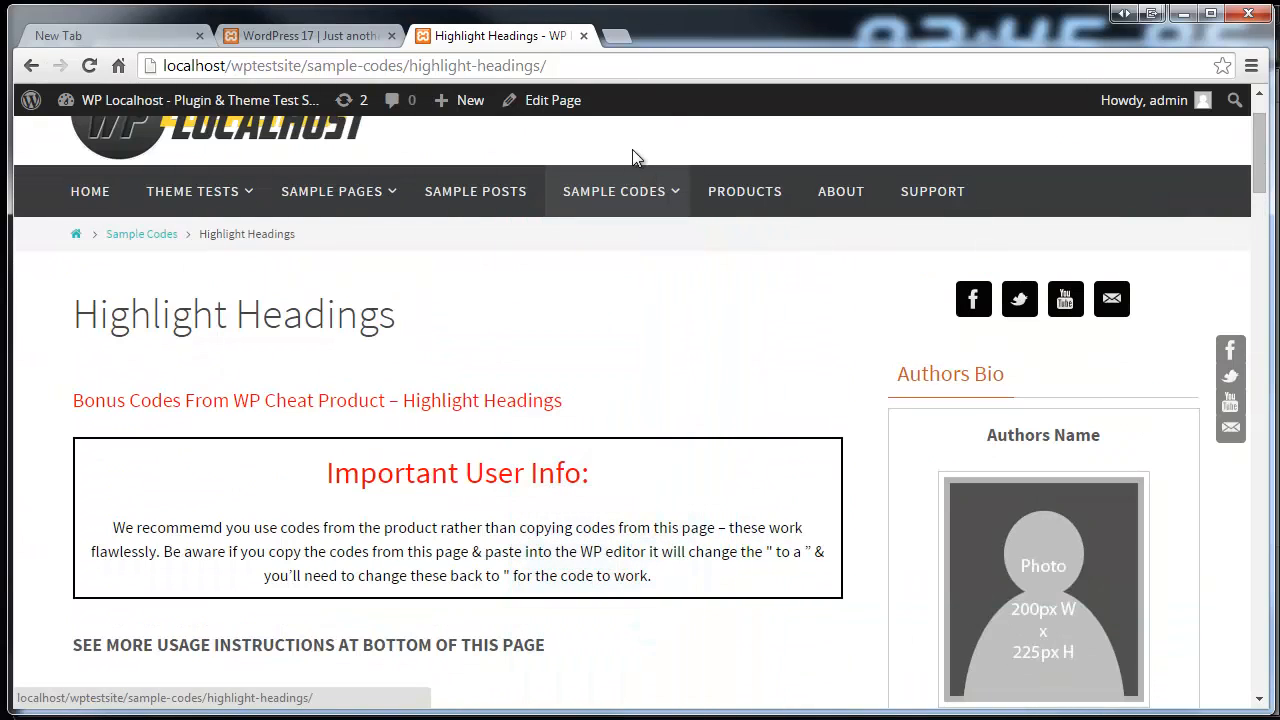